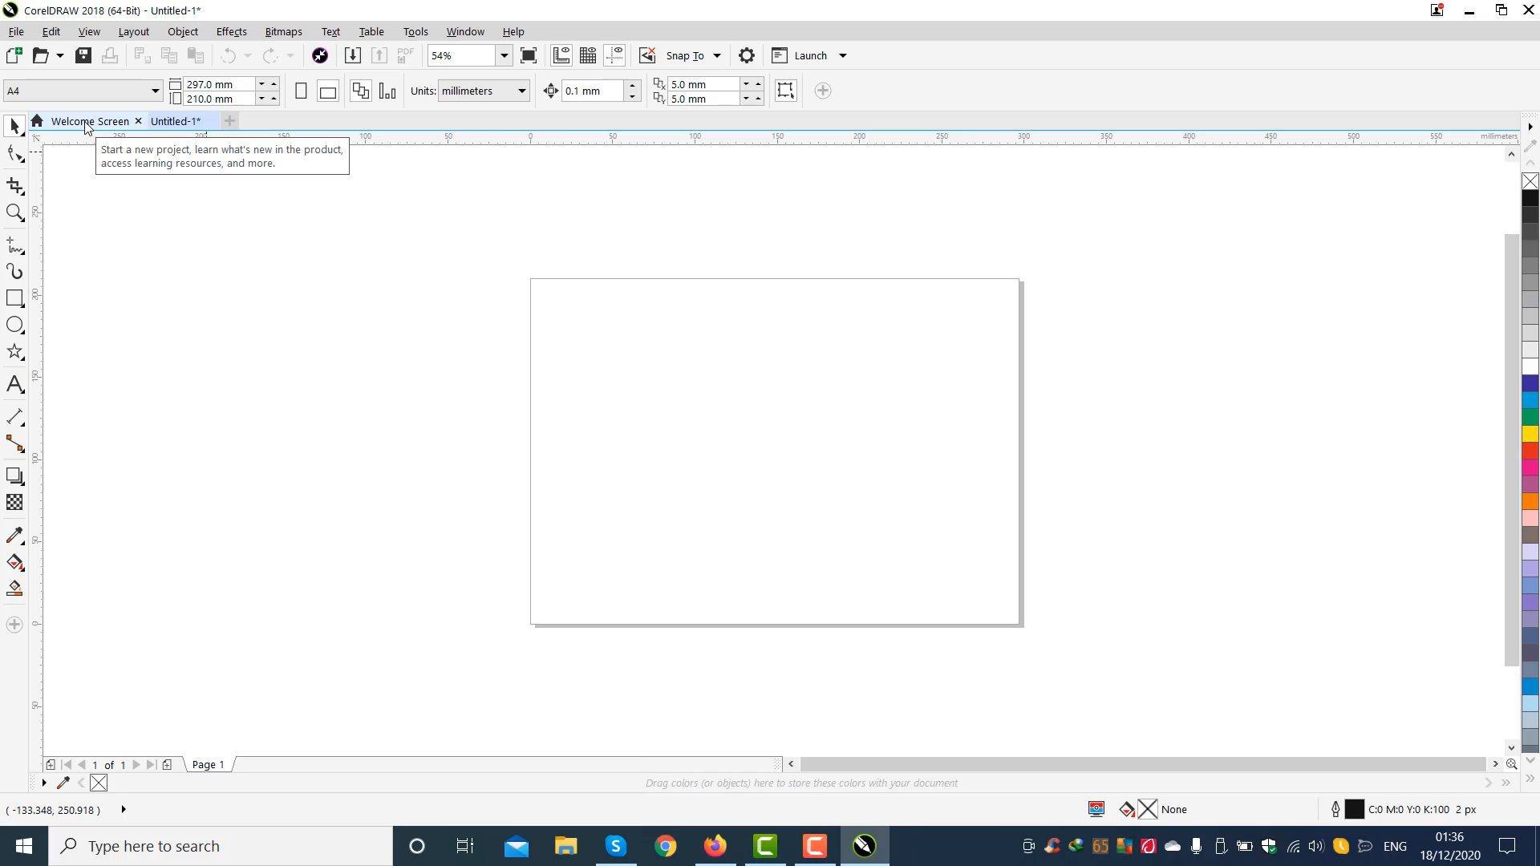
- Create a new custom-size document in feet, 20 feet wide and 10 feet high
{"action": "left_click", "coordinate": [17, 32]}
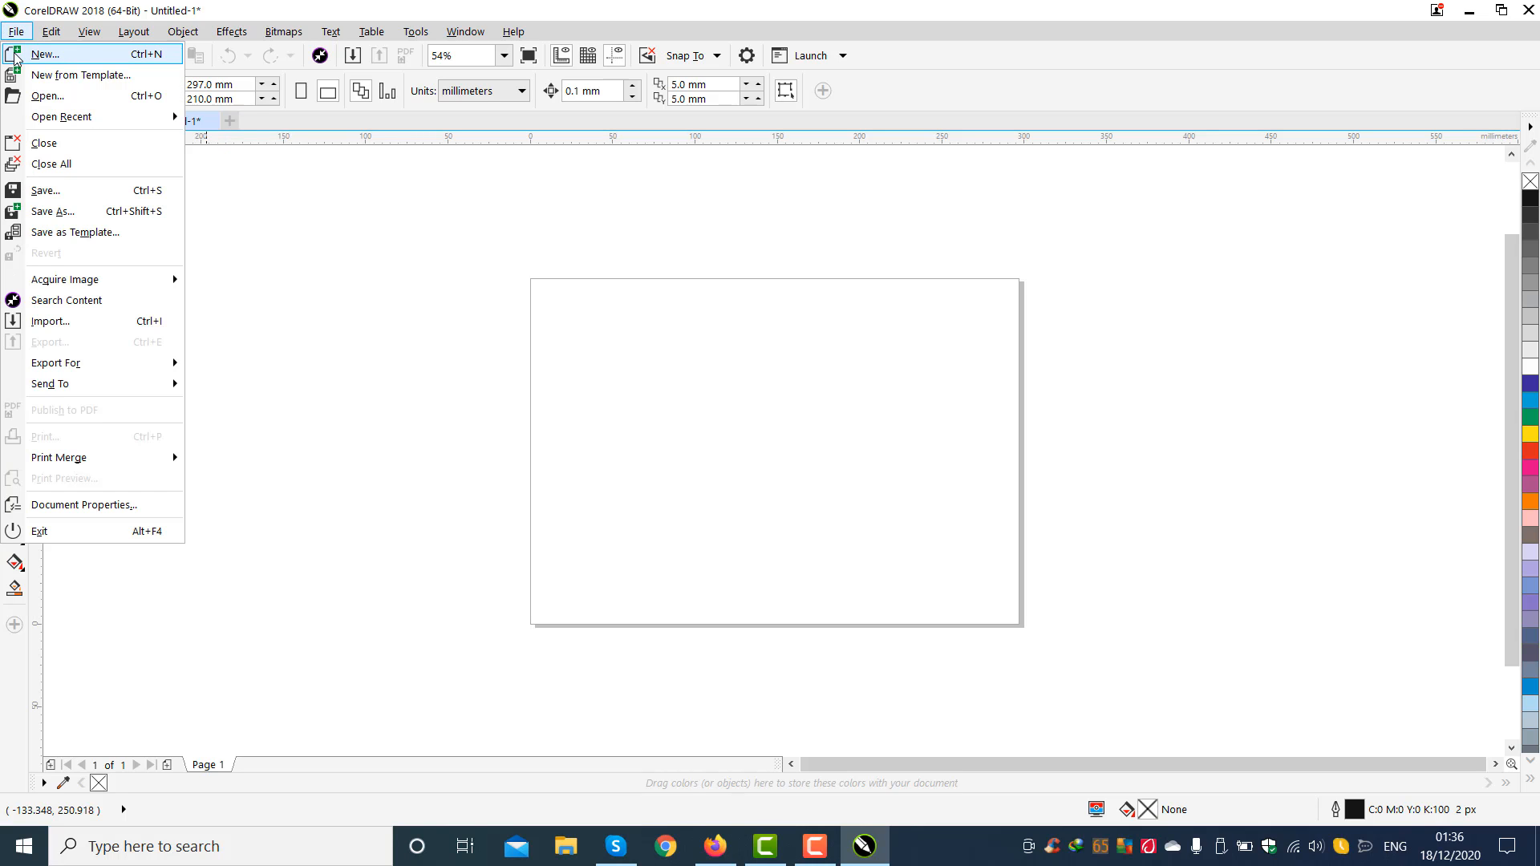
{"action": "left_click", "coordinate": [15, 55]}
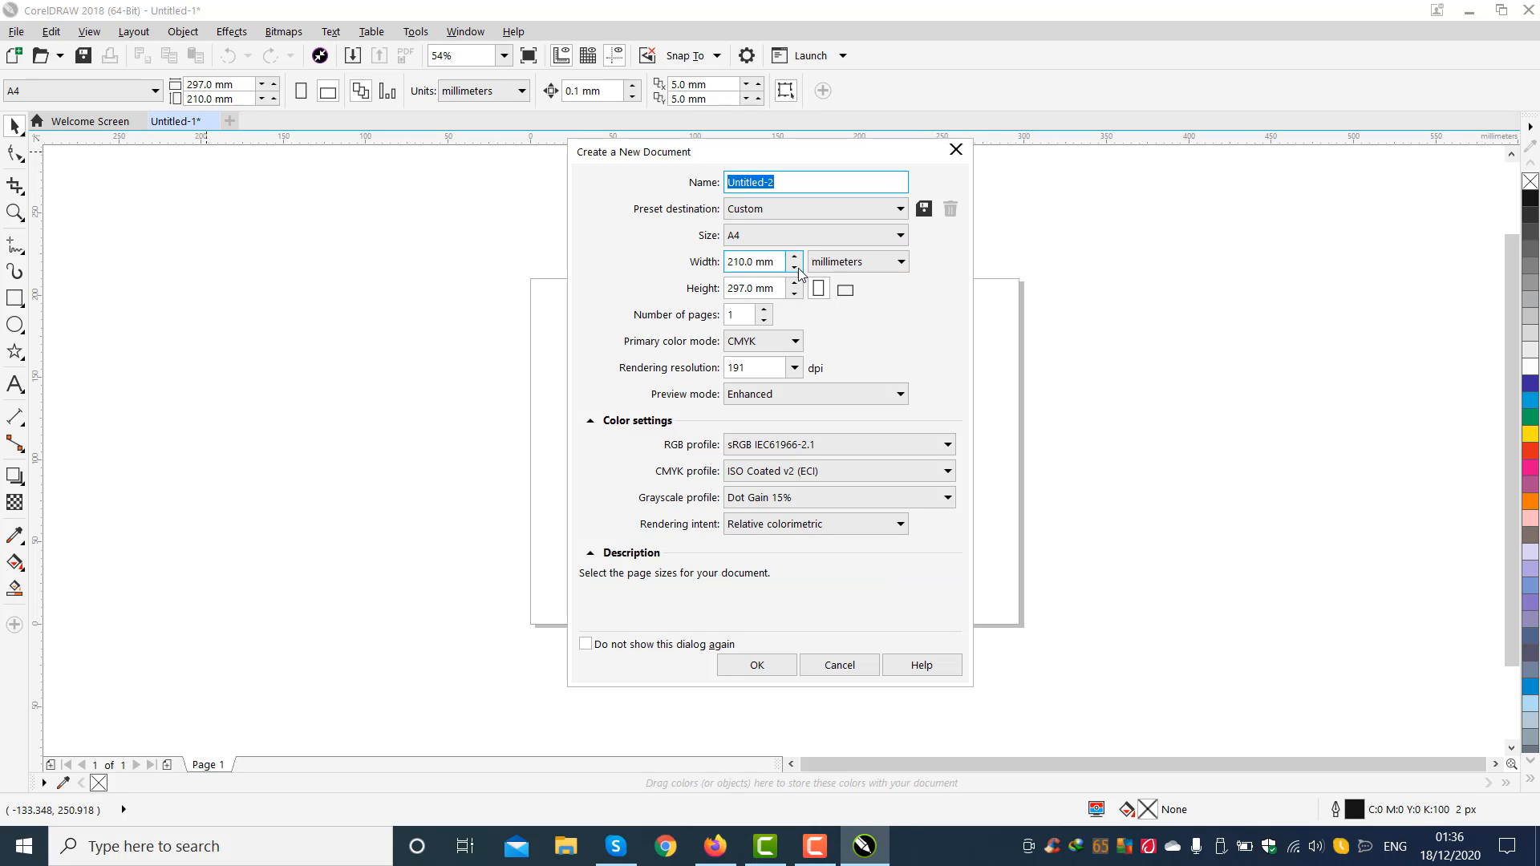
{"action": "left_click", "coordinate": [862, 267]}
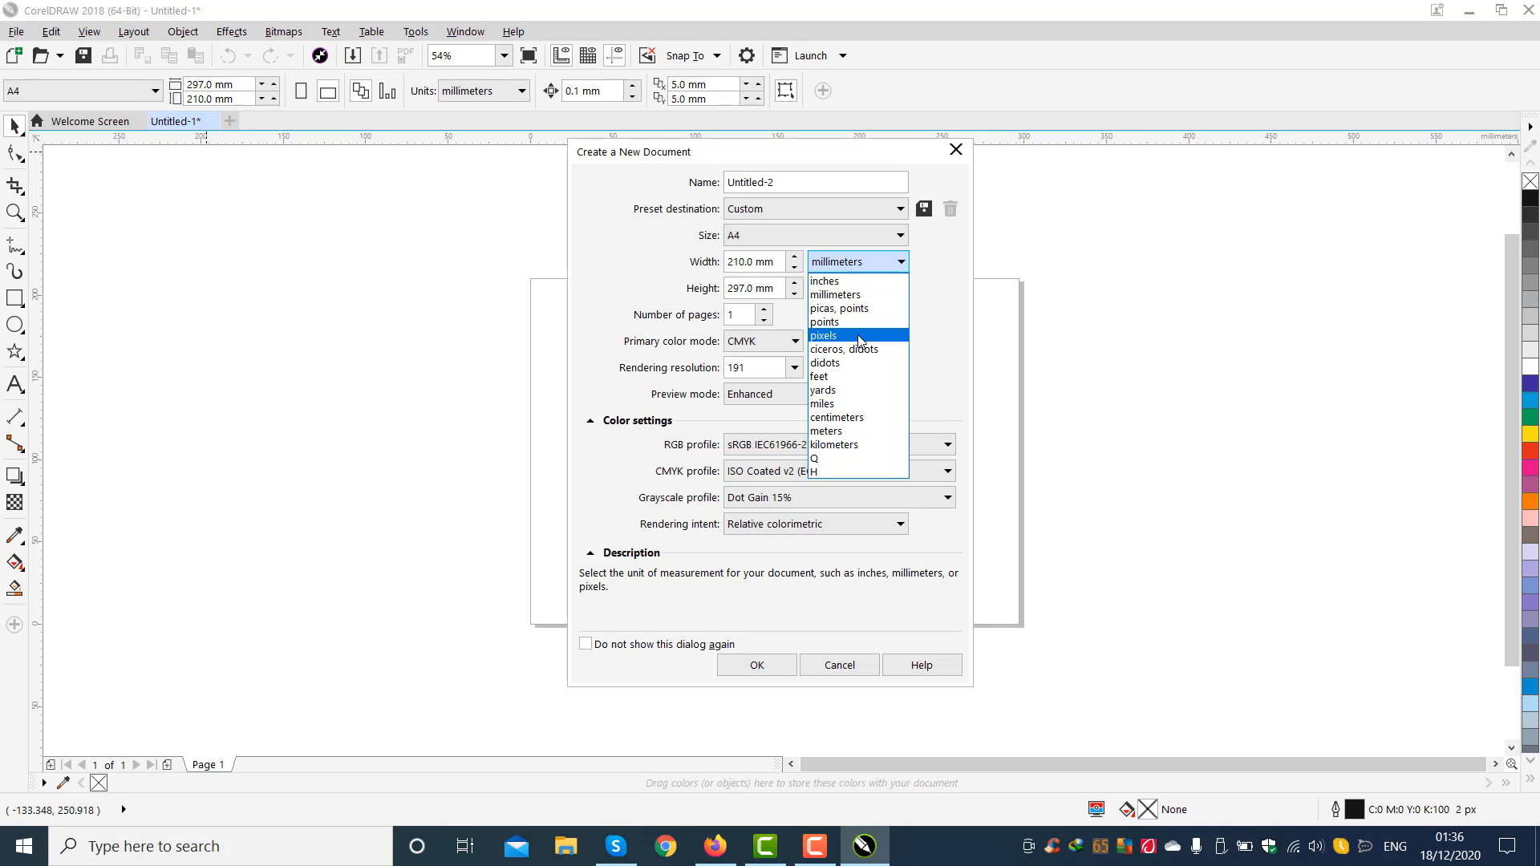
{"action": "left_click", "coordinate": [850, 376]}
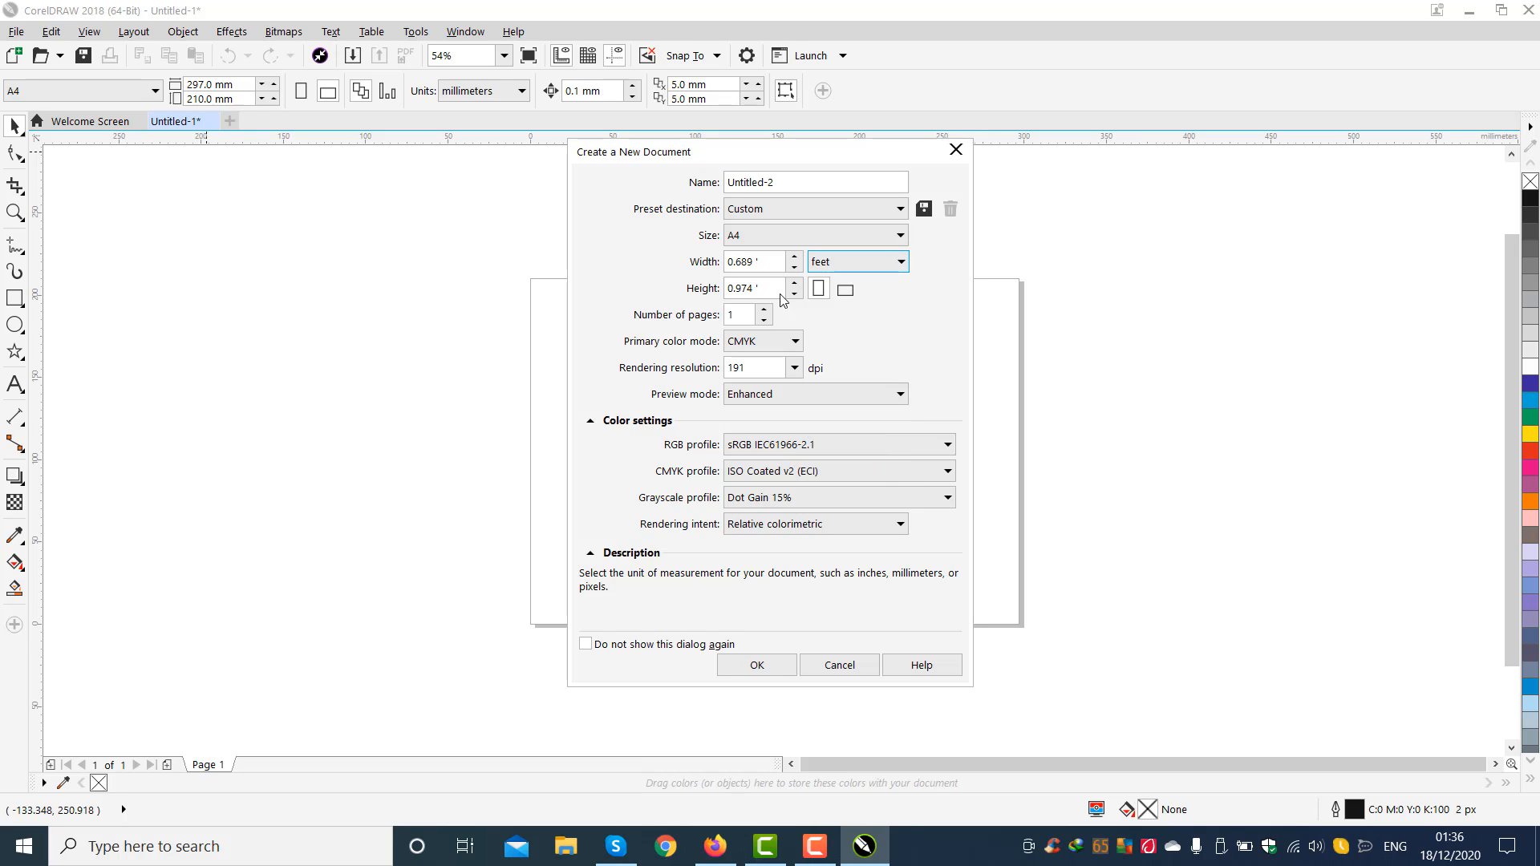
{"action": "left_click", "coordinate": [762, 262]}
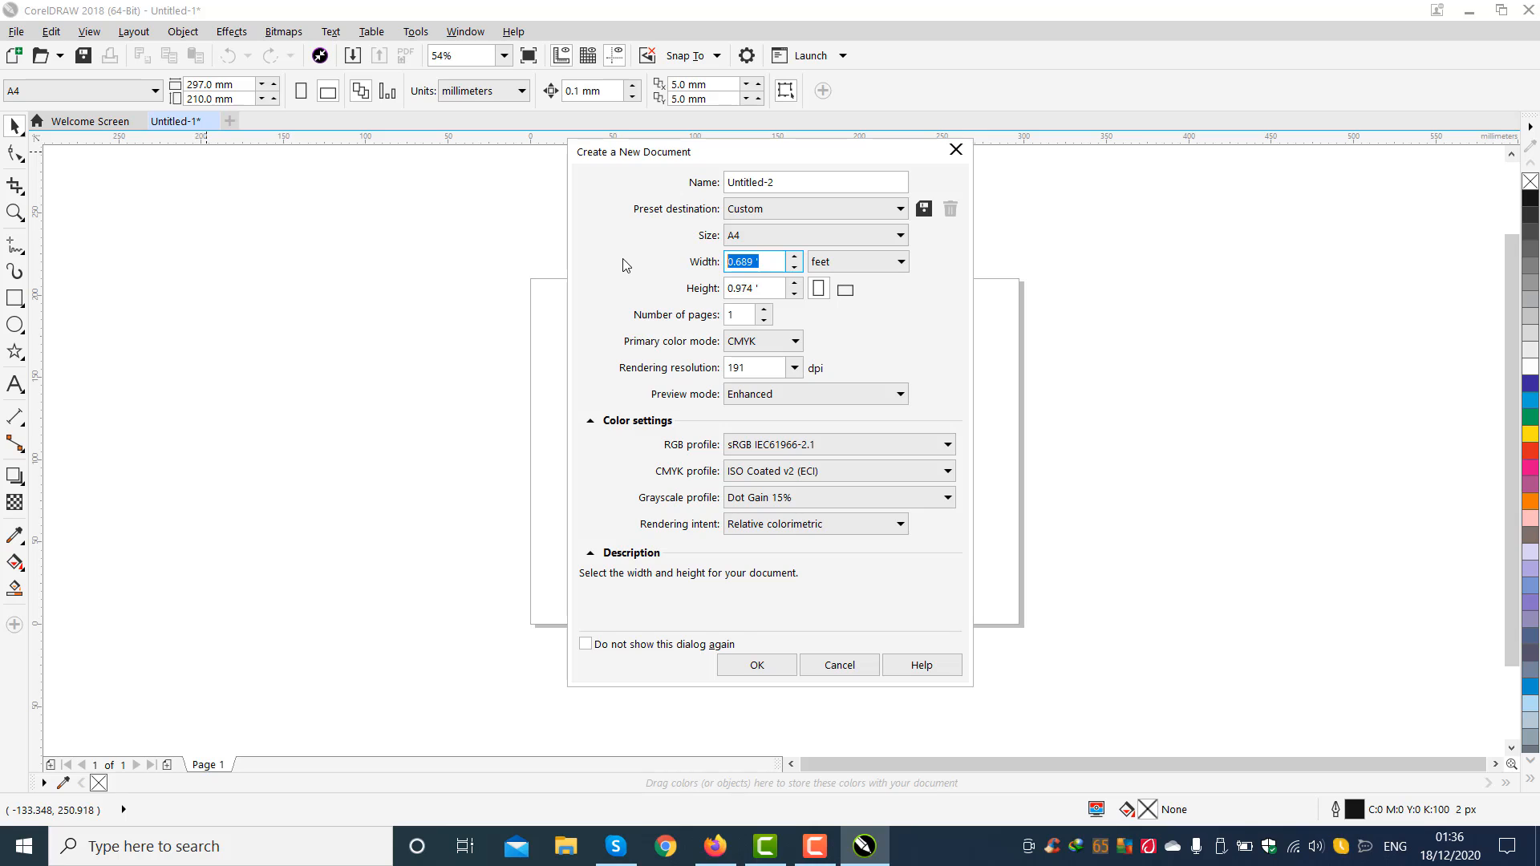
{"action": "type", "text": "20"}
{"action": "key", "text": "Tab"}
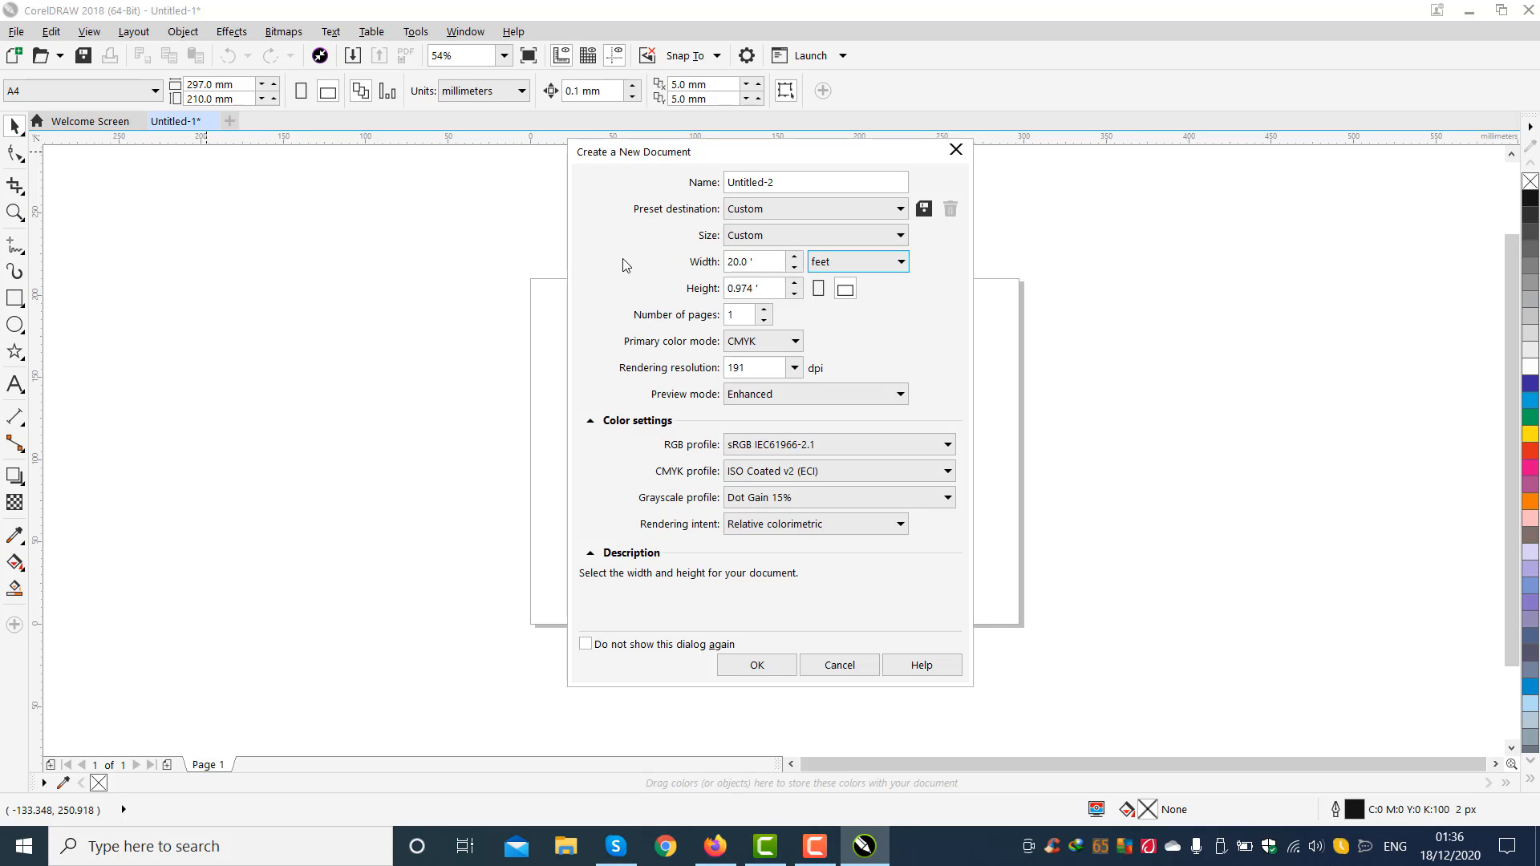
{"action": "key", "text": "Tab"}
{"action": "type", "text": "10"}
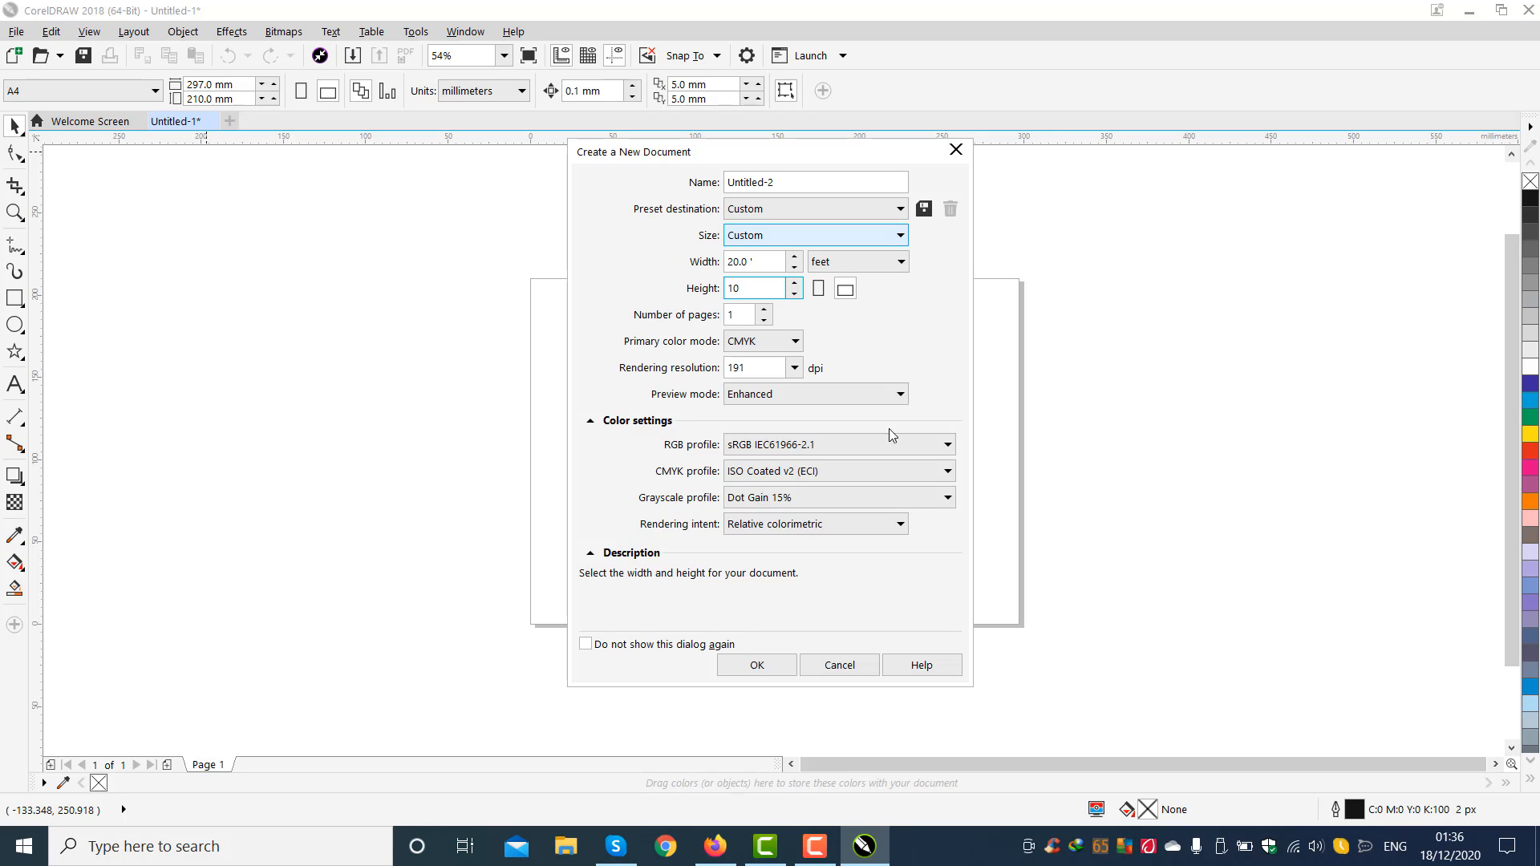
{"action": "left_click", "coordinate": [758, 665]}
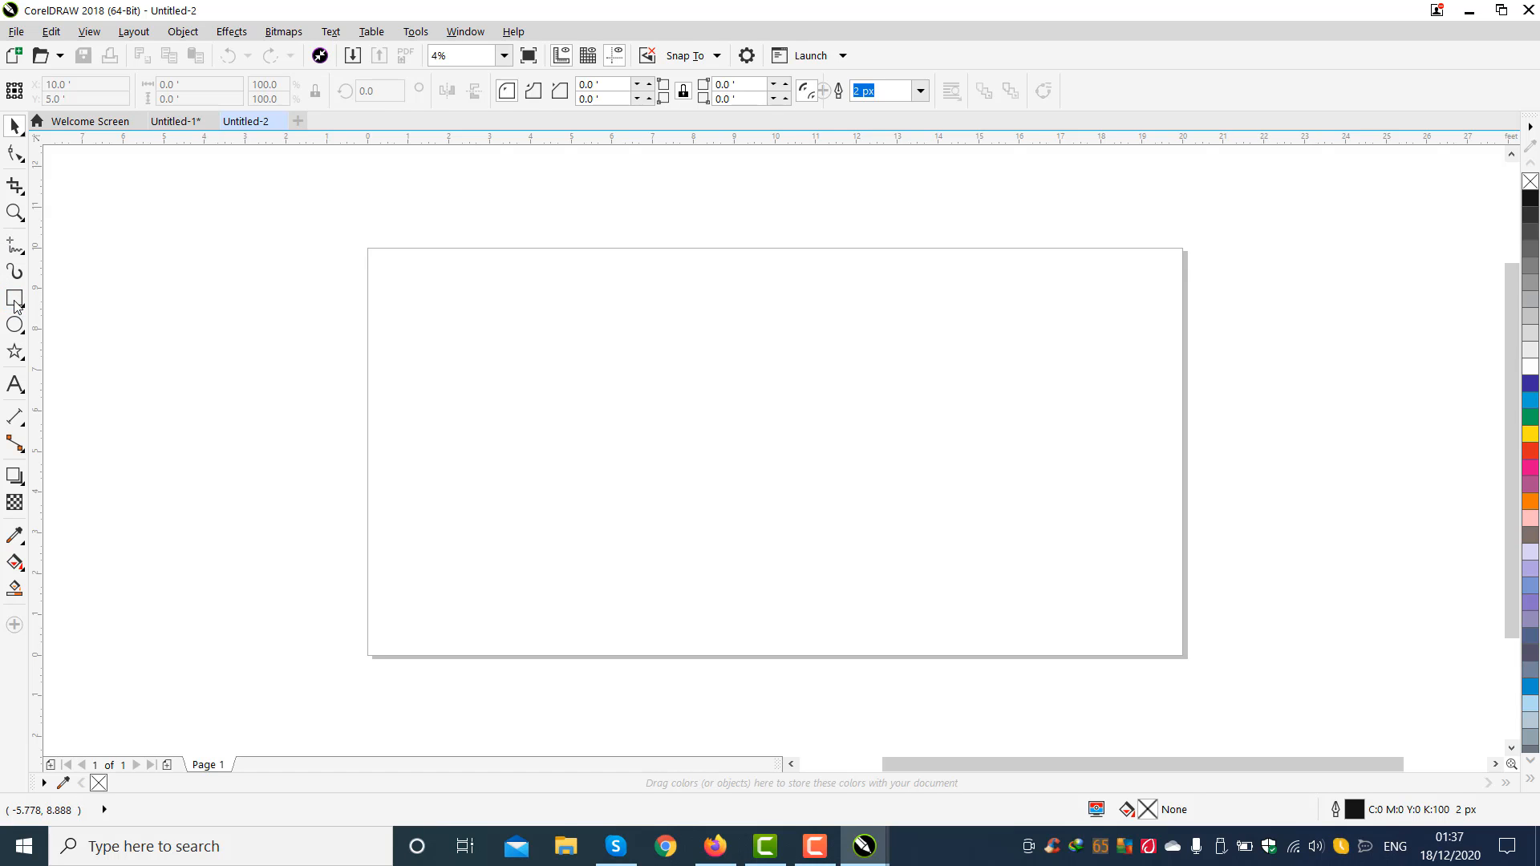
- Add a rectangle that covers the whole 20 by 10 feet page
{"action": "double_click", "coordinate": [15, 301]}
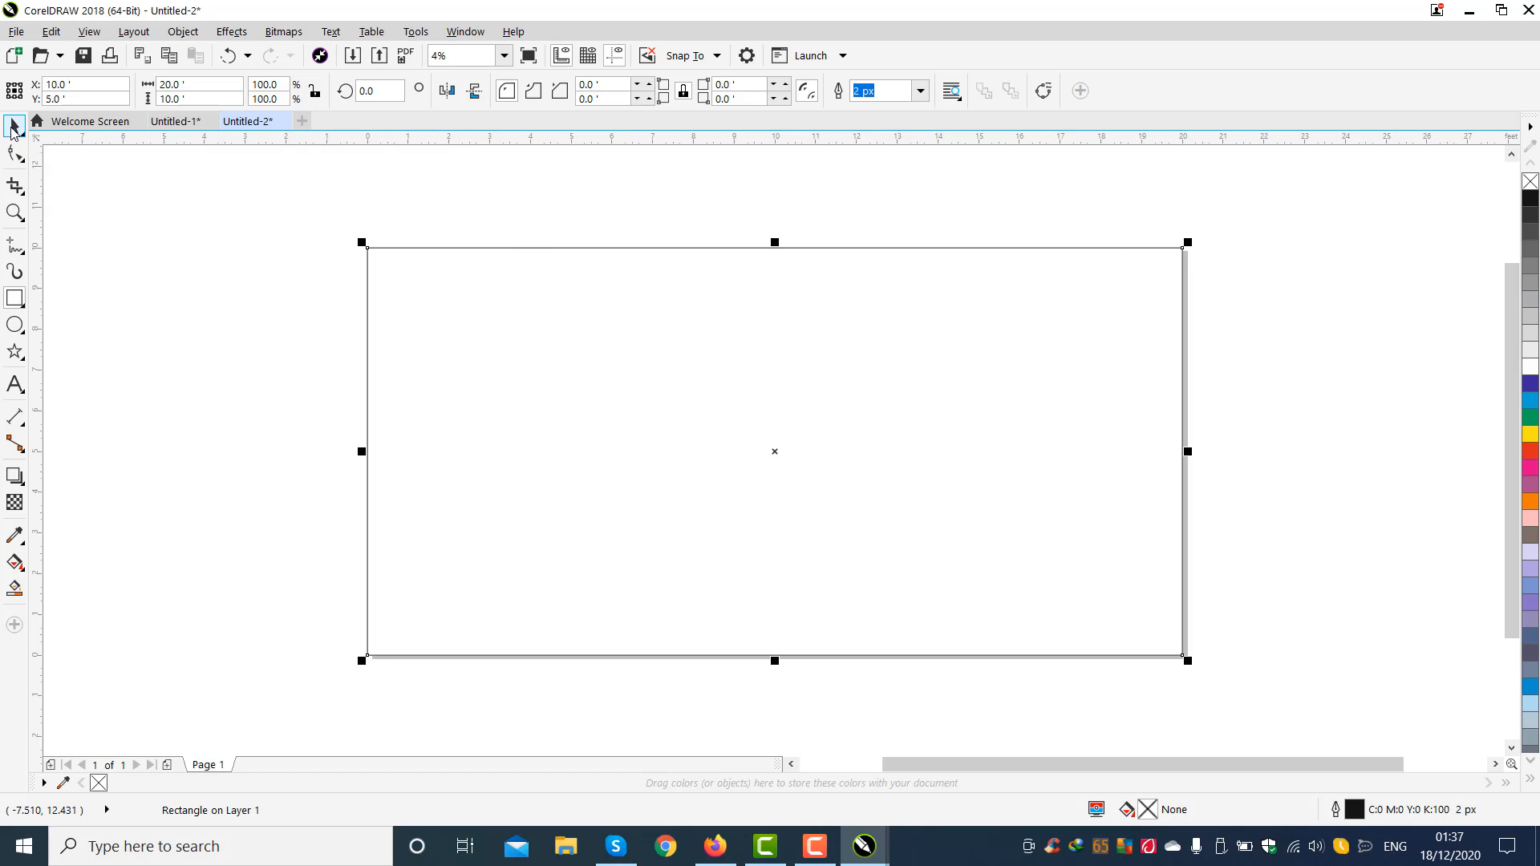
{"action": "left_click", "coordinate": [14, 127]}
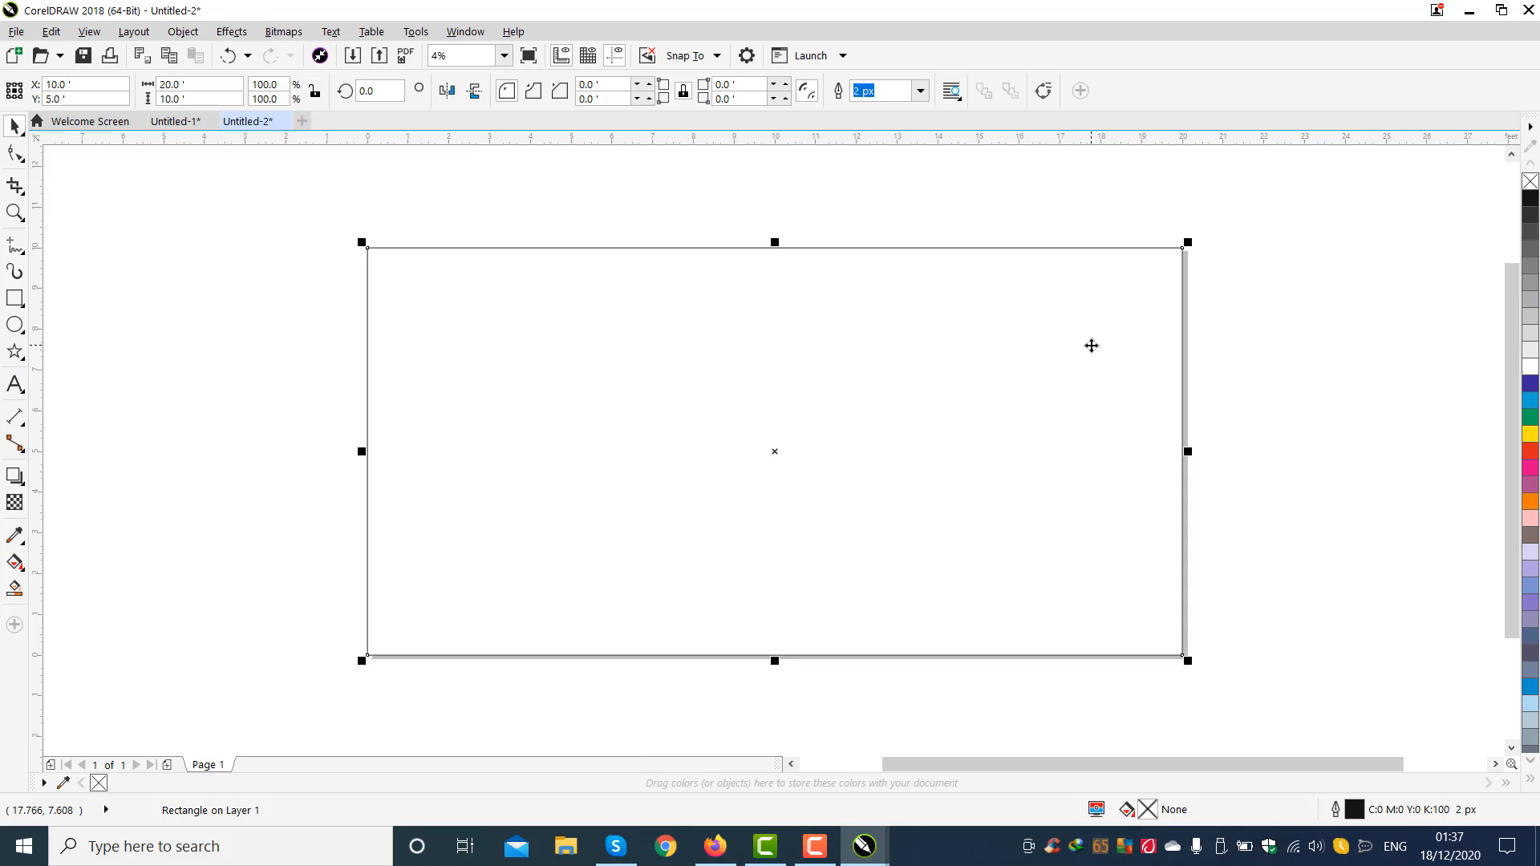
{"action": "left_click", "coordinate": [1251, 389]}
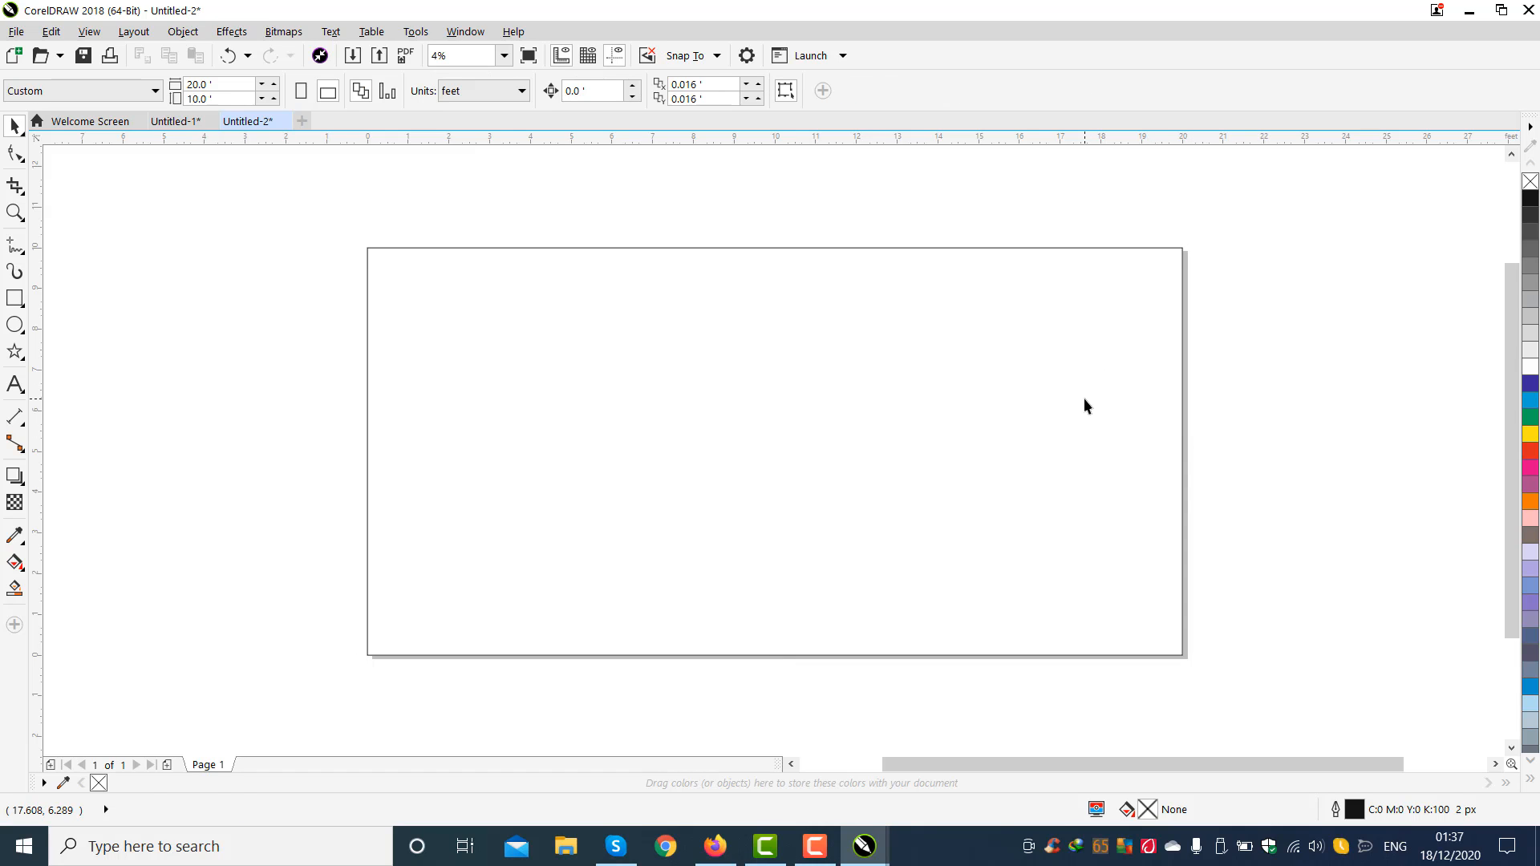
- Make a full-height copy of the page rectangle, narrowed to about 4.93 feet wide along the page's left edge
{"action": "left_click", "coordinate": [1085, 398]}
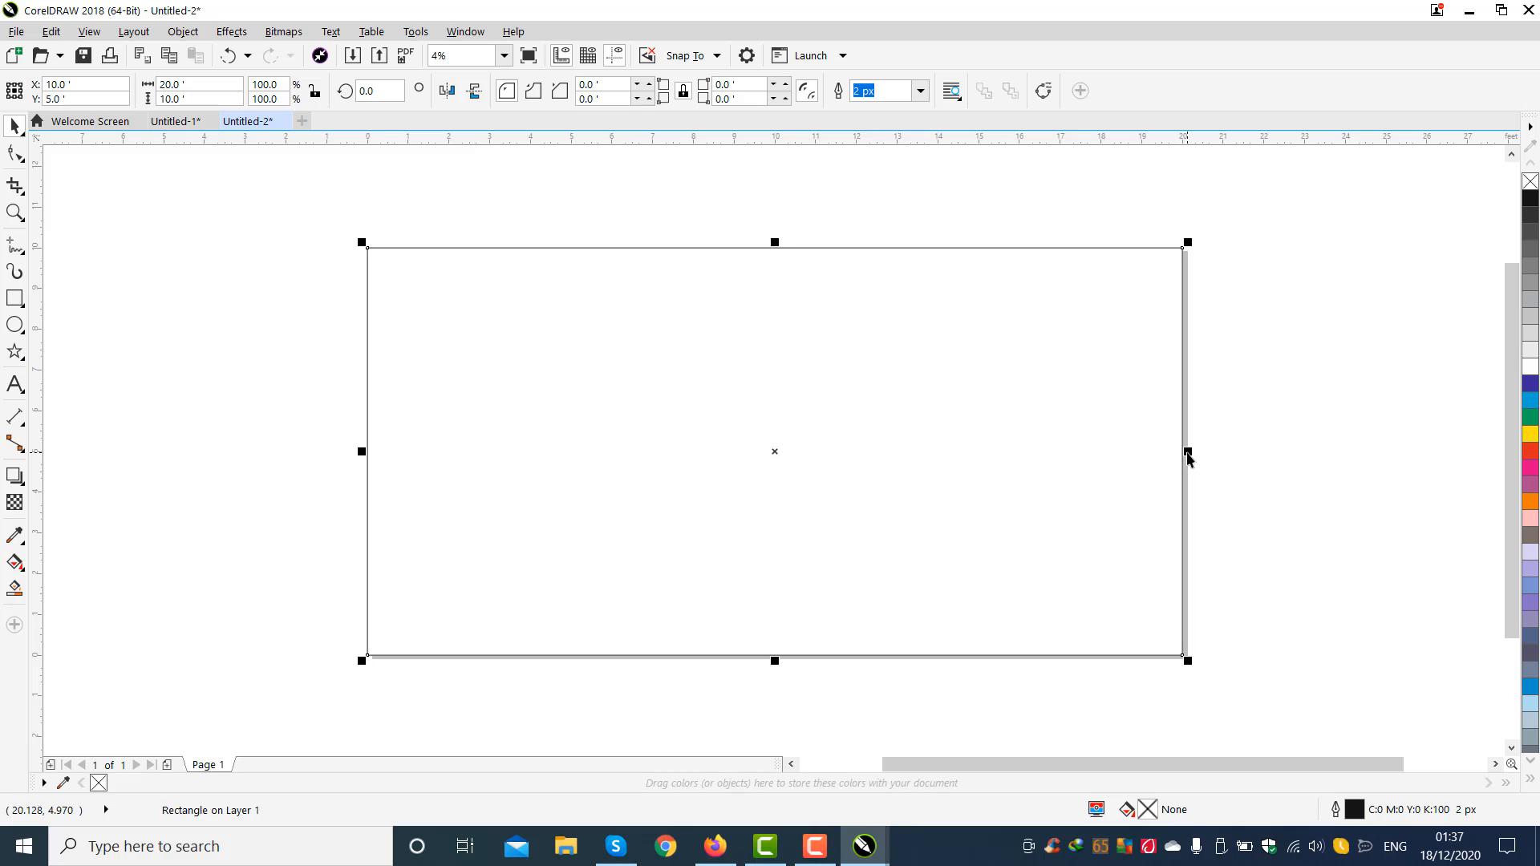
{"action": "left_click_drag", "start_coordinate": [1188, 453], "coordinate": [552, 435]}
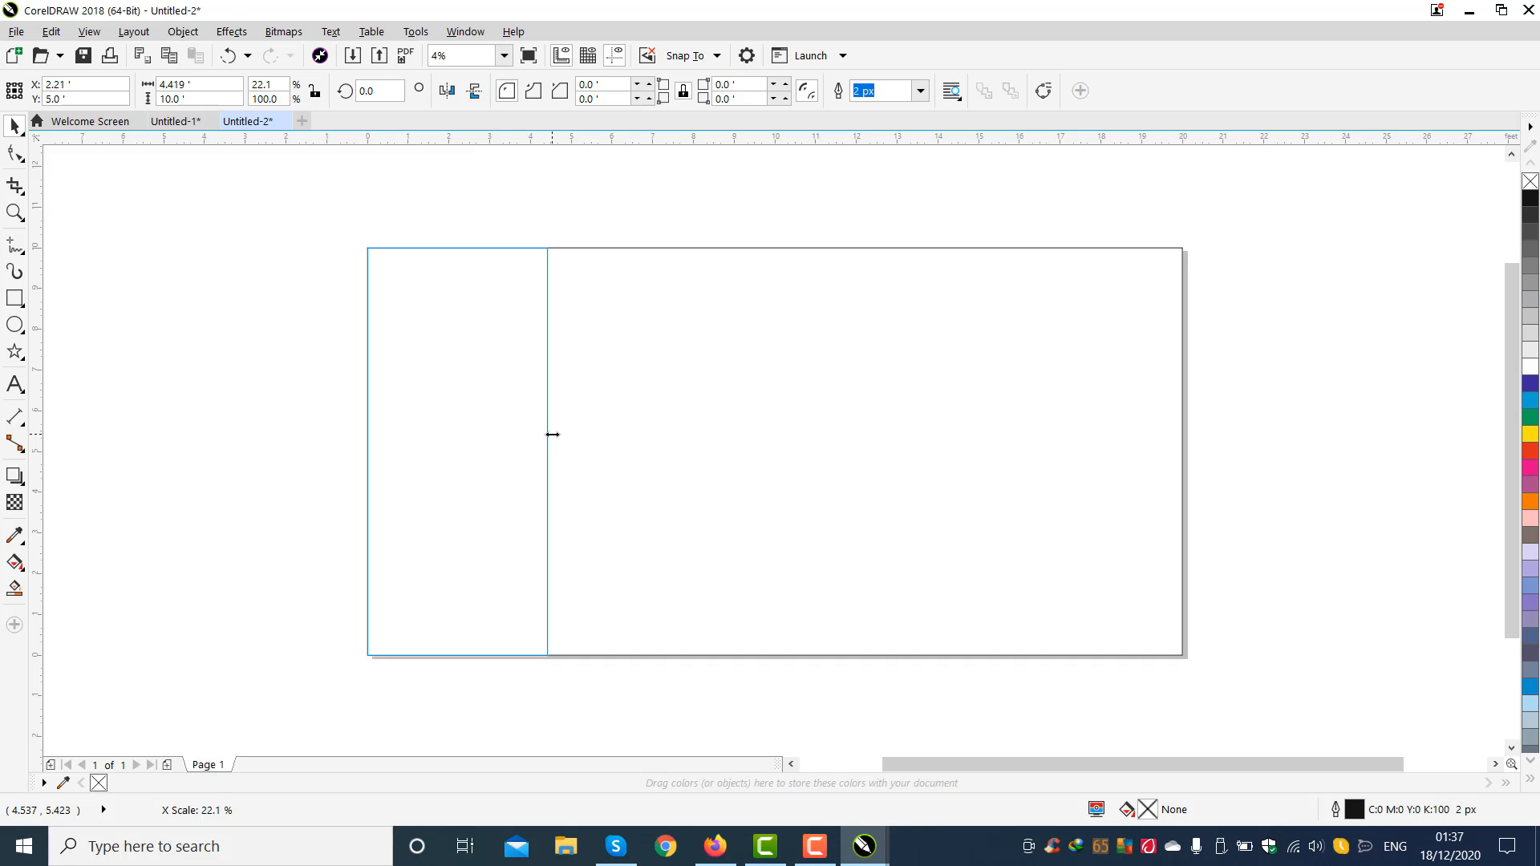
{"action": "left_click_drag", "start_coordinate": [554, 434], "coordinate": [574, 436]}
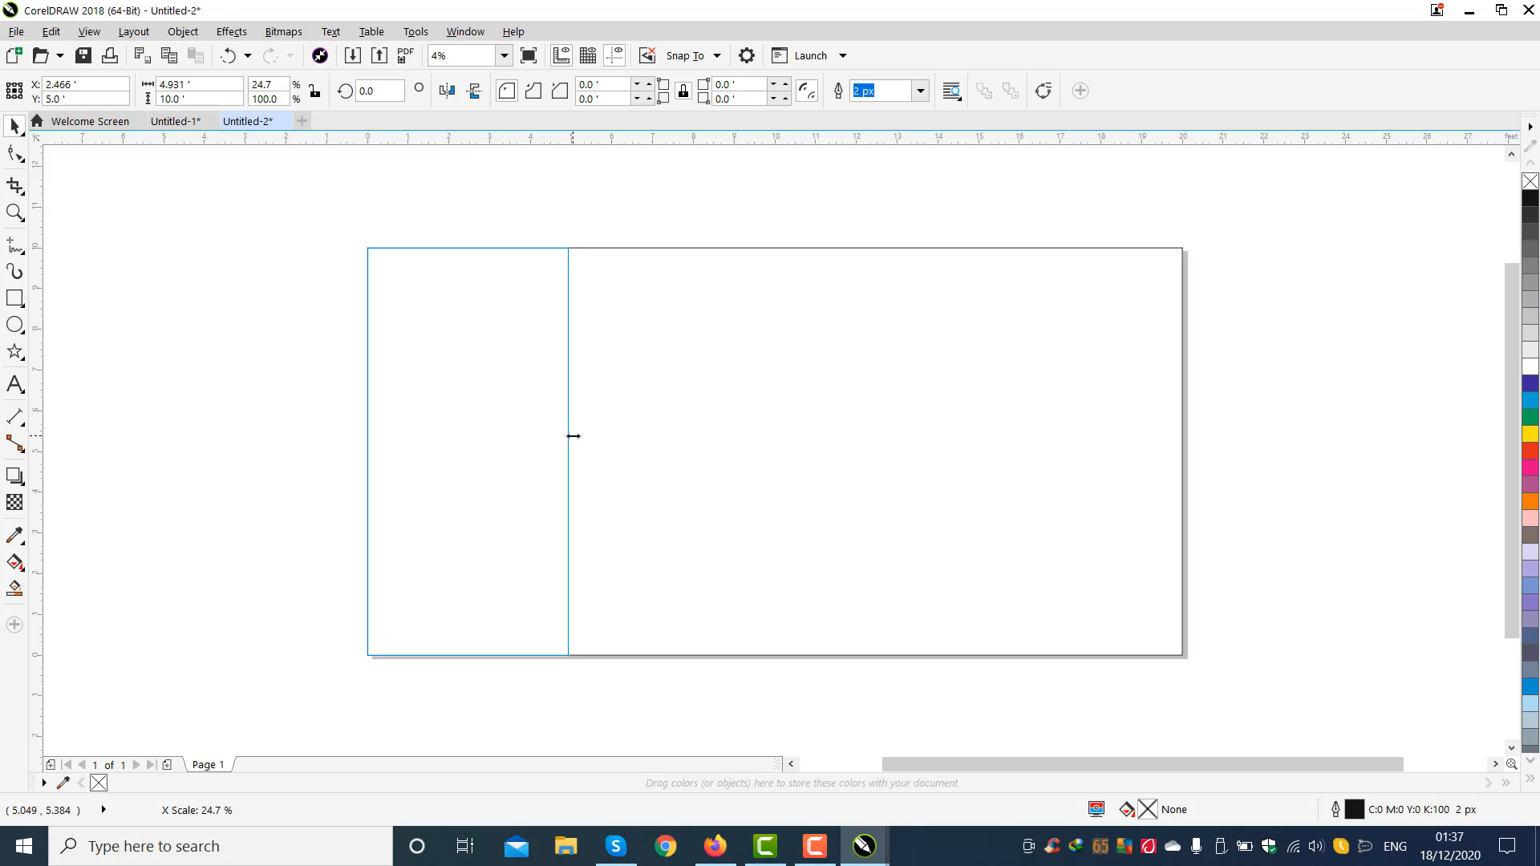
{"action": "left_click_drag", "start_coordinate": [573, 435], "coordinate": [578, 448]}
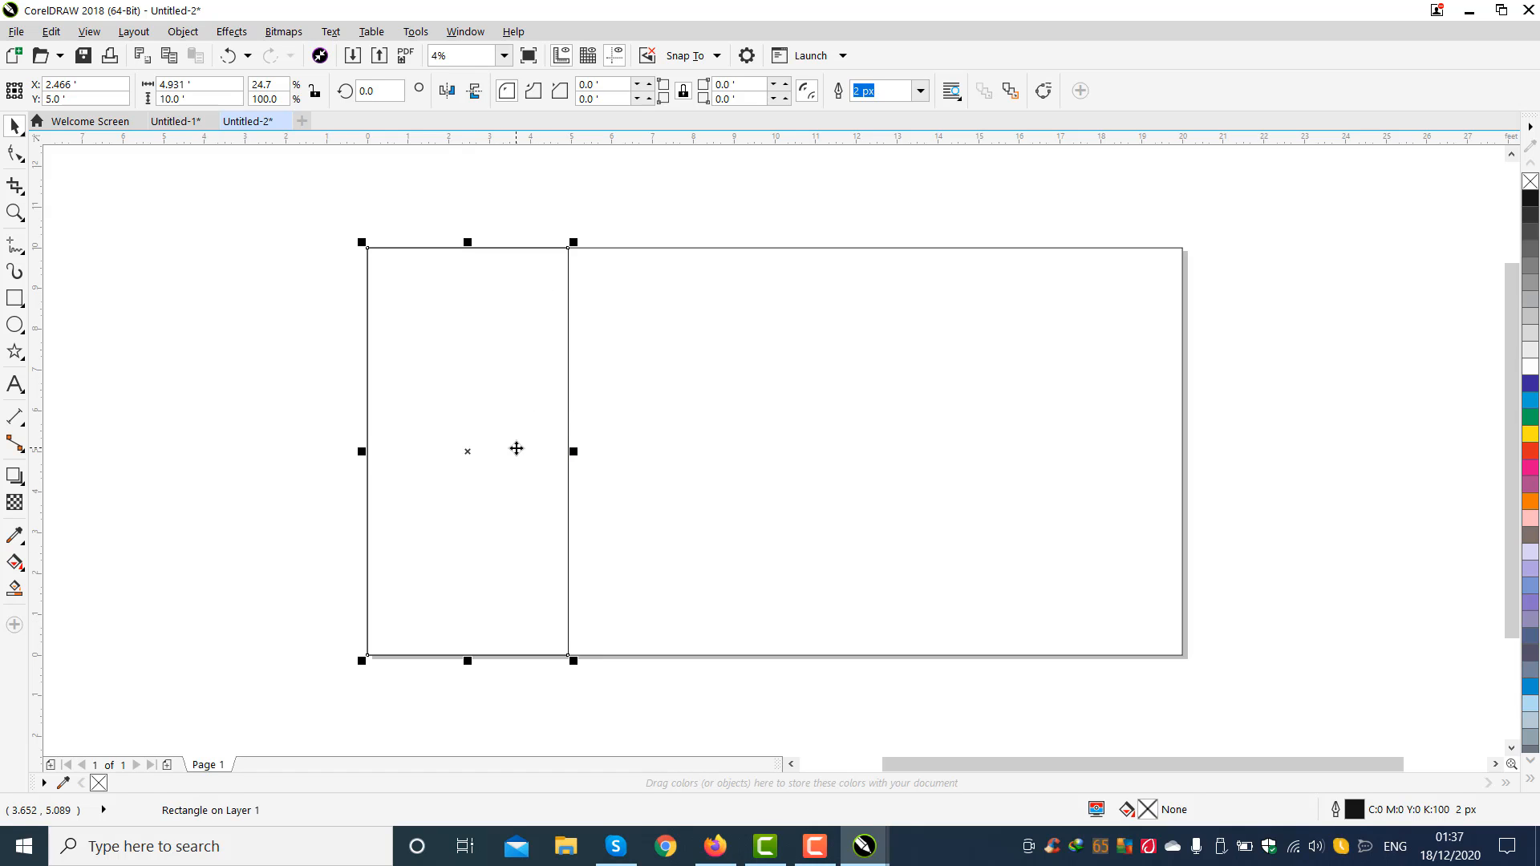
{"action": "left_click", "coordinate": [1435, 362]}
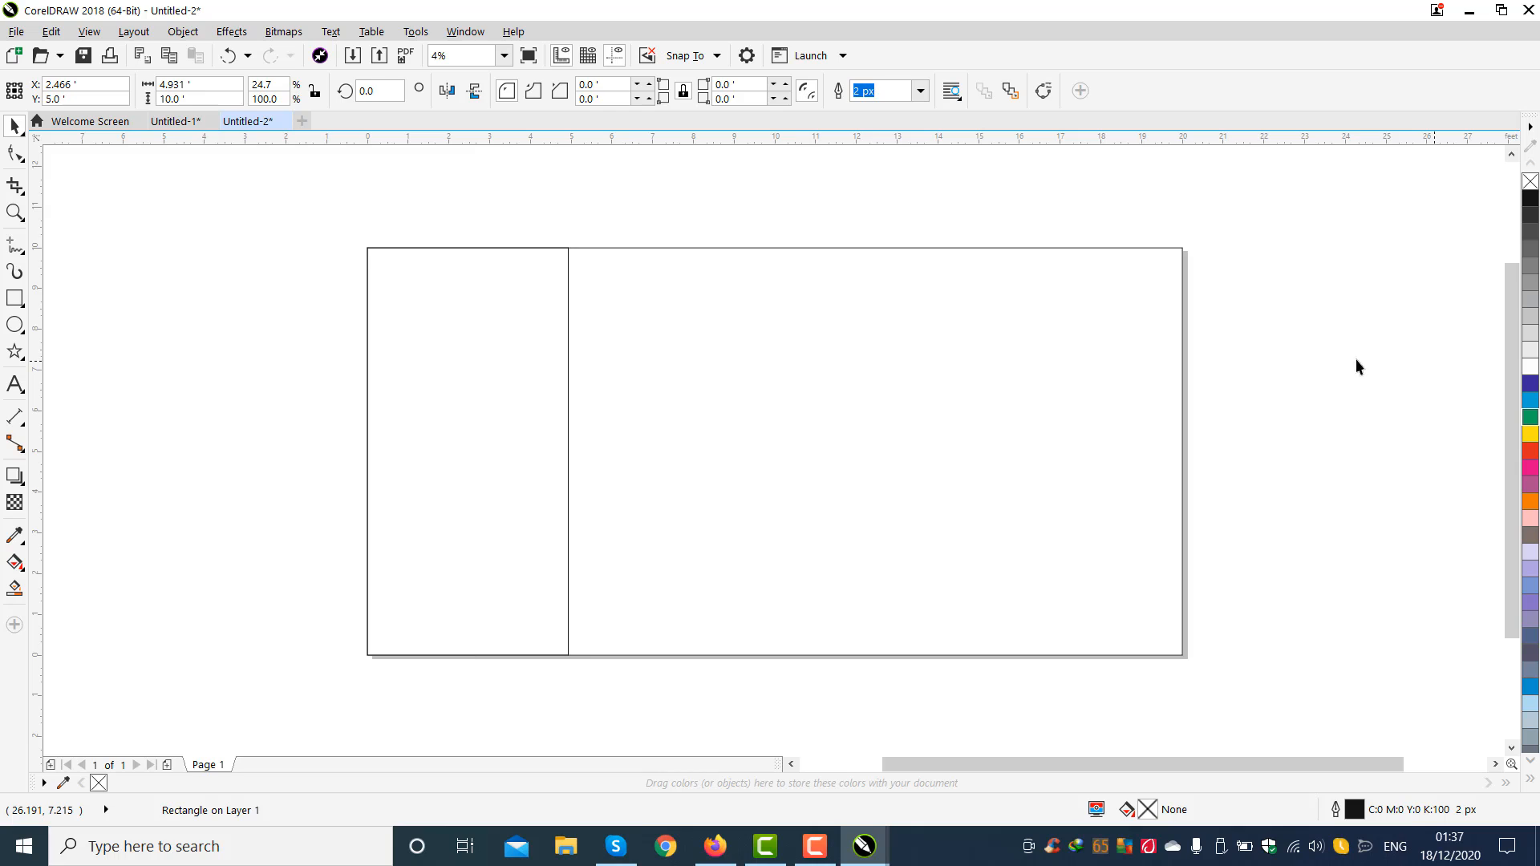
- Fill the large page-sized rectangle with solid green (C100 M0 Y100 K0)
{"action": "left_click", "coordinate": [912, 386]}
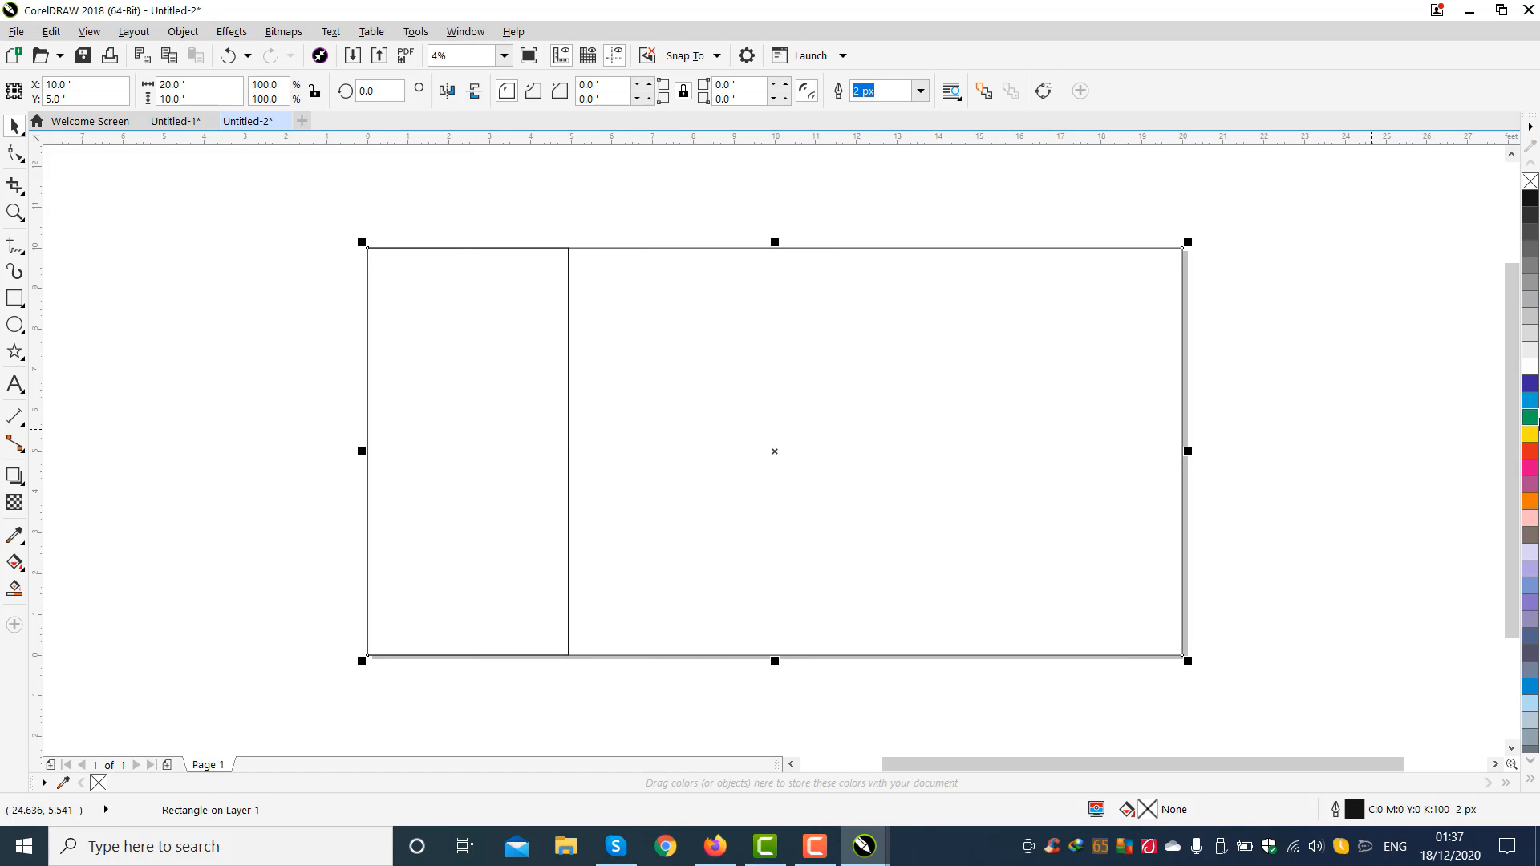
{"action": "left_click", "coordinate": [1531, 419]}
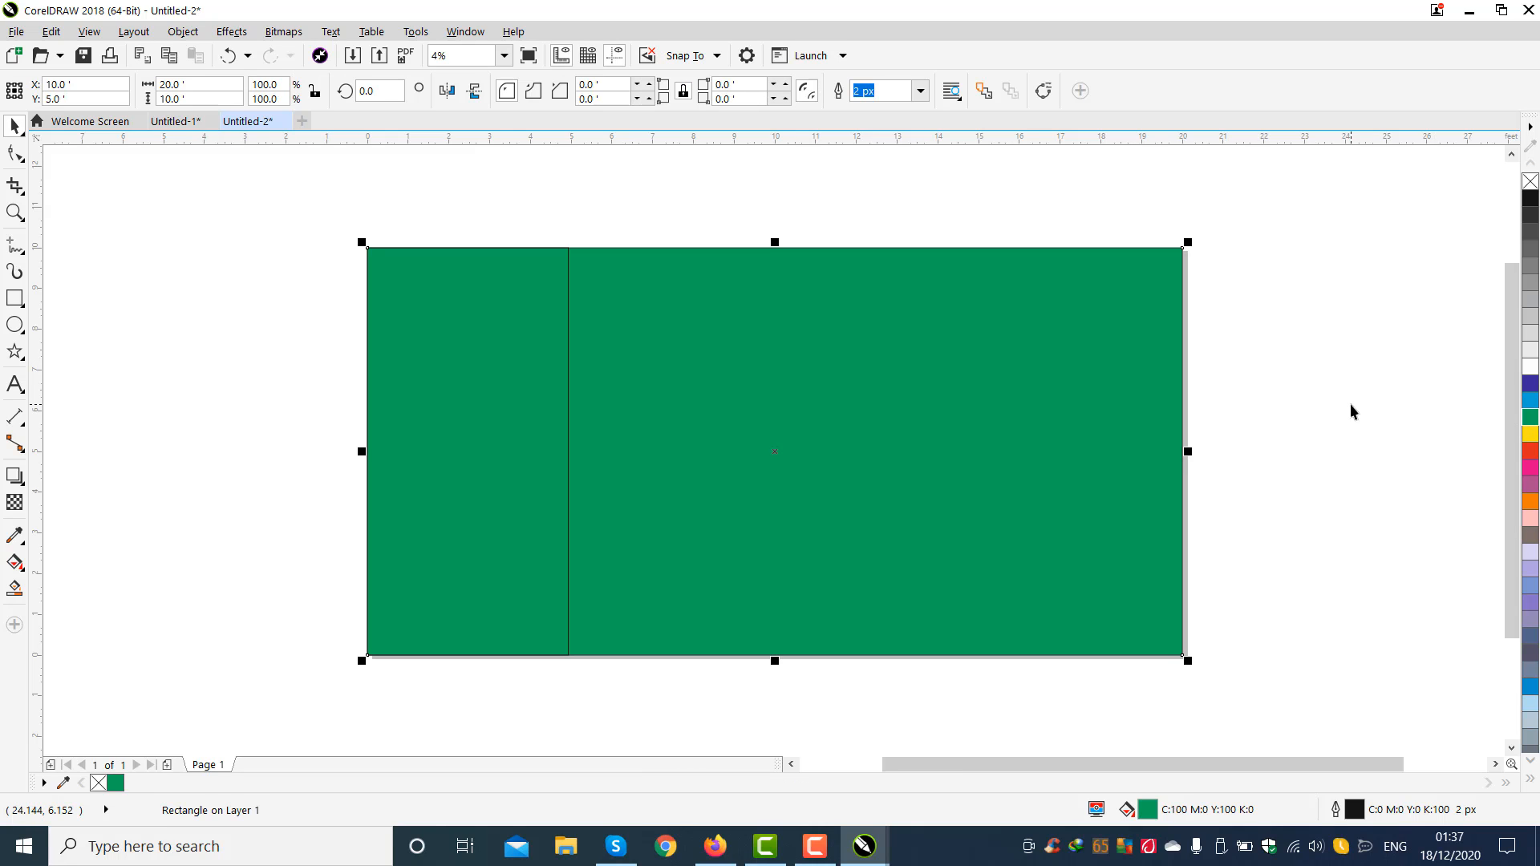
{"action": "key", "text": "Escape"}
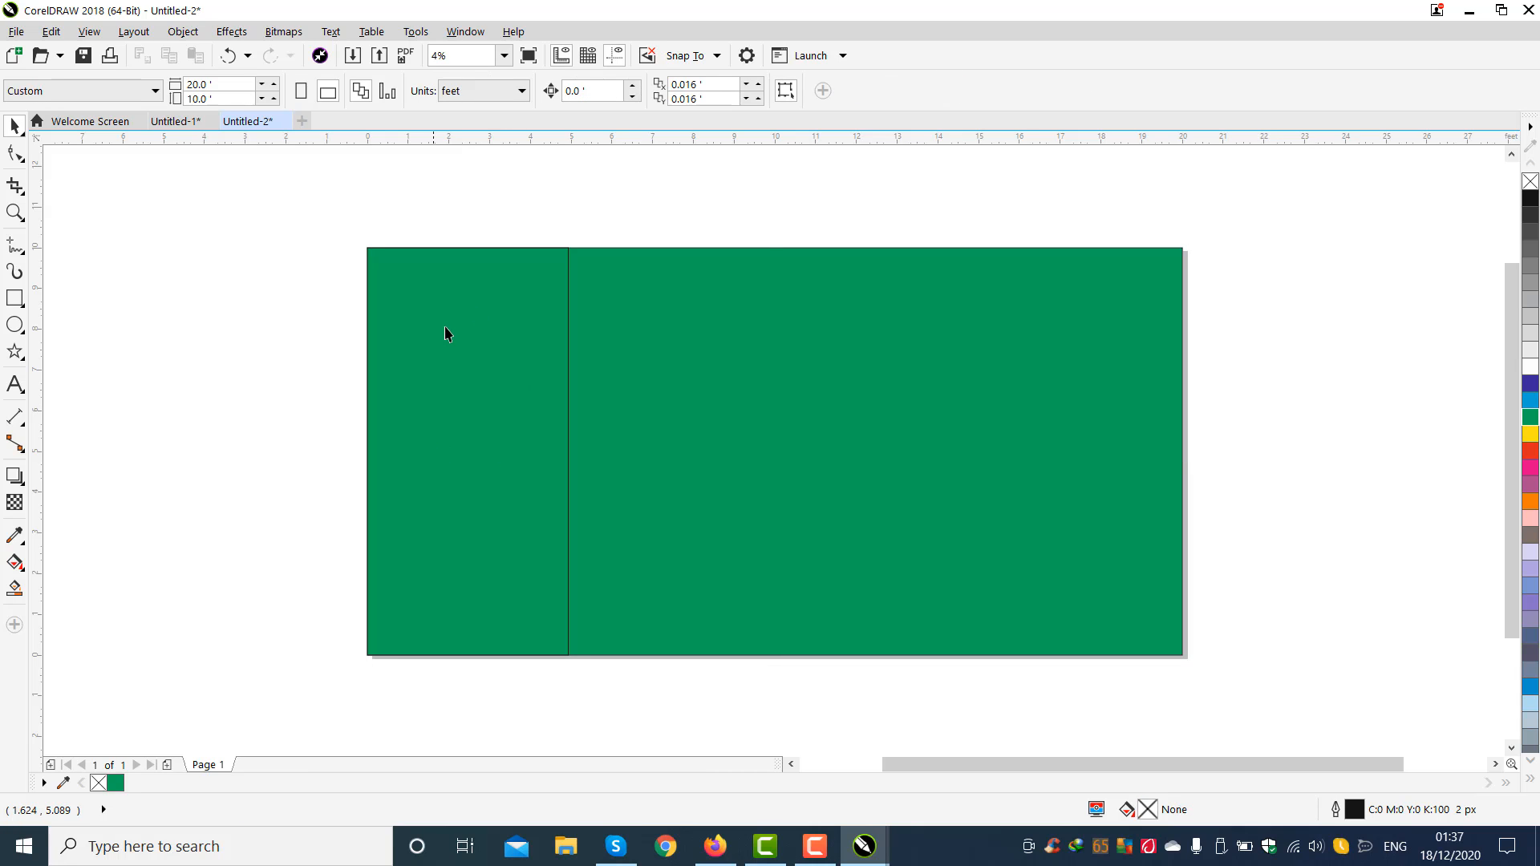
- Fill the narrow rectangle at the page's left side with white
{"action": "left_click", "coordinate": [448, 401]}
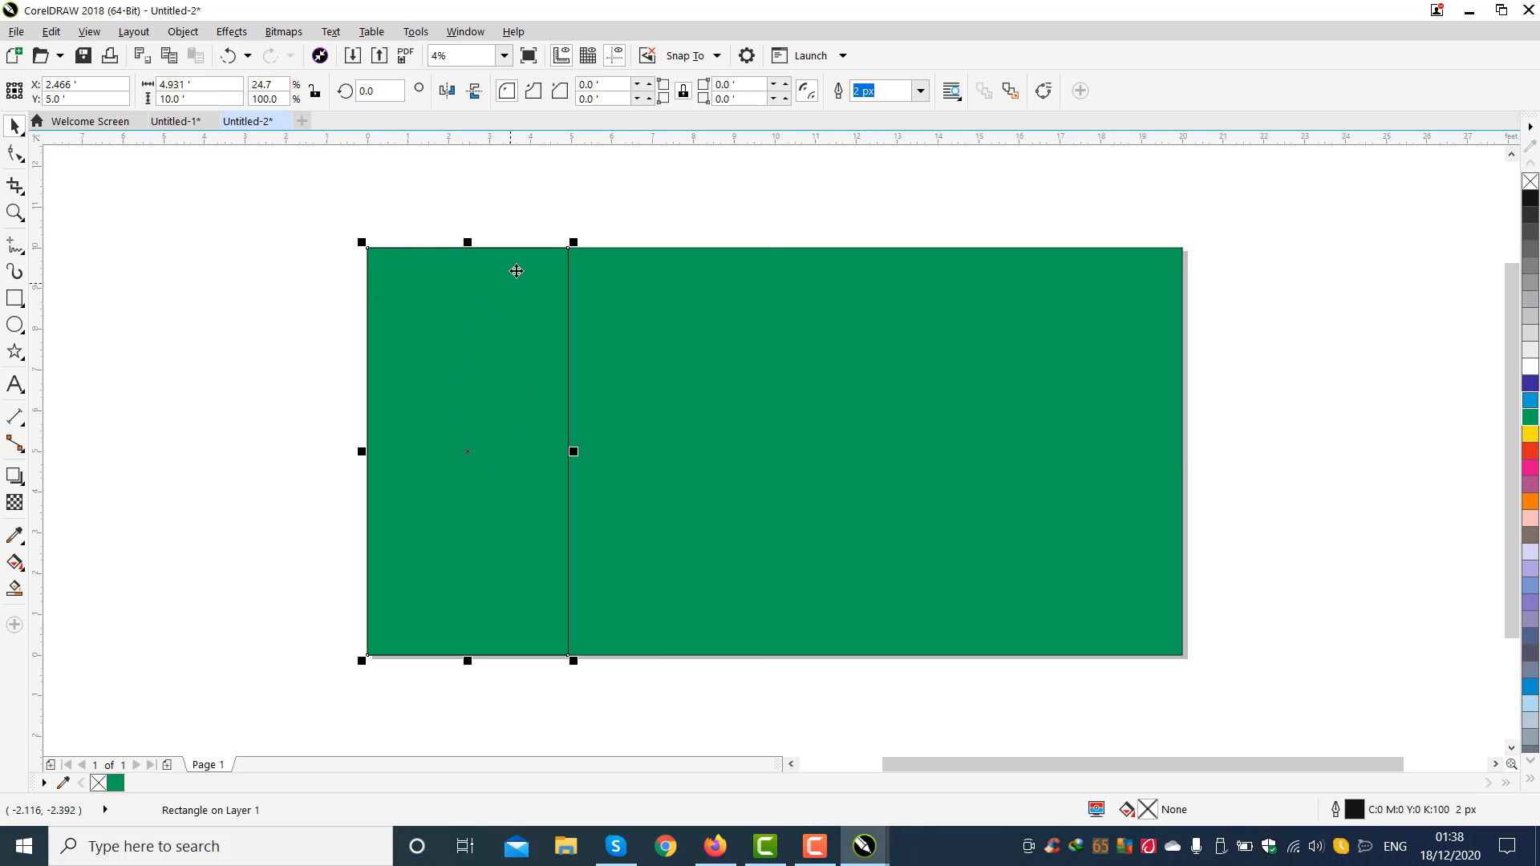
{"action": "left_click", "coordinate": [474, 399]}
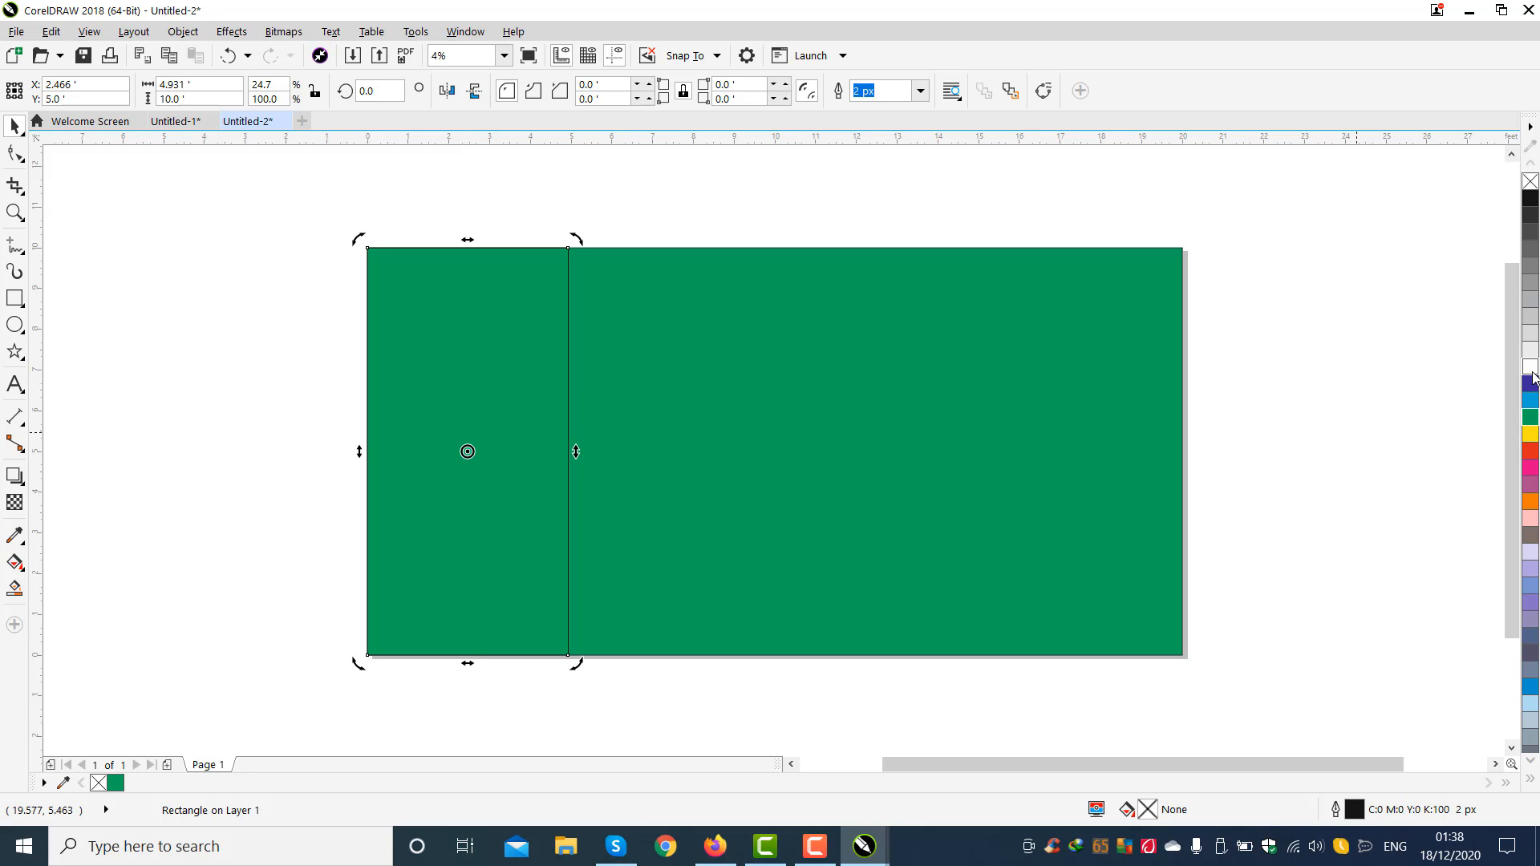
{"action": "left_click", "coordinate": [1531, 367]}
{"action": "left_click", "coordinate": [1340, 361]}
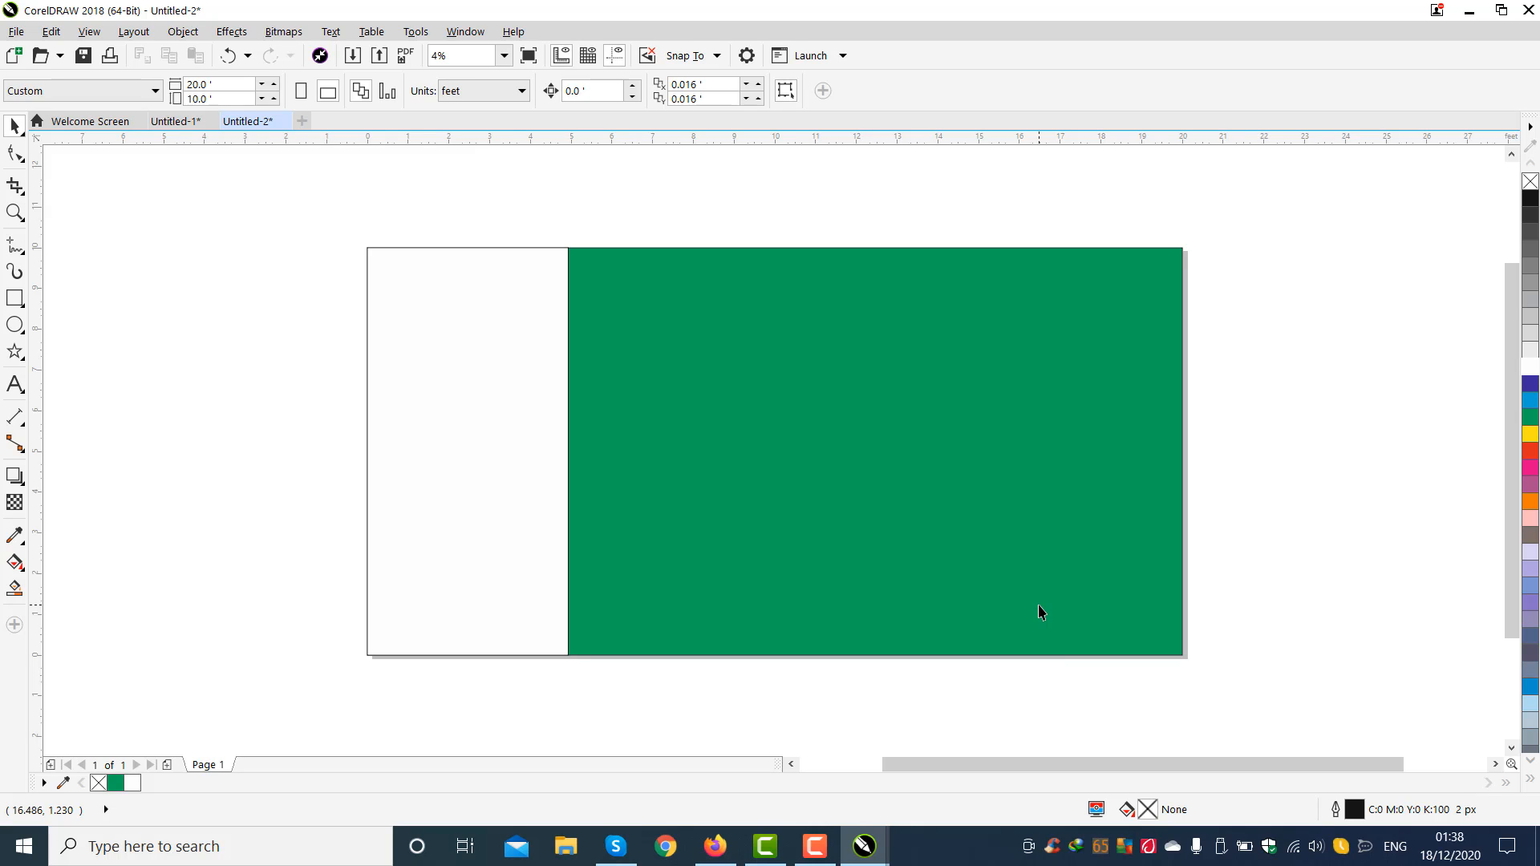
- Give the large green rectangle a linear fountain fill with end colour C75 M3 Y100 K14, rotated to about 26.9°
{"action": "key", "text": "F11"}
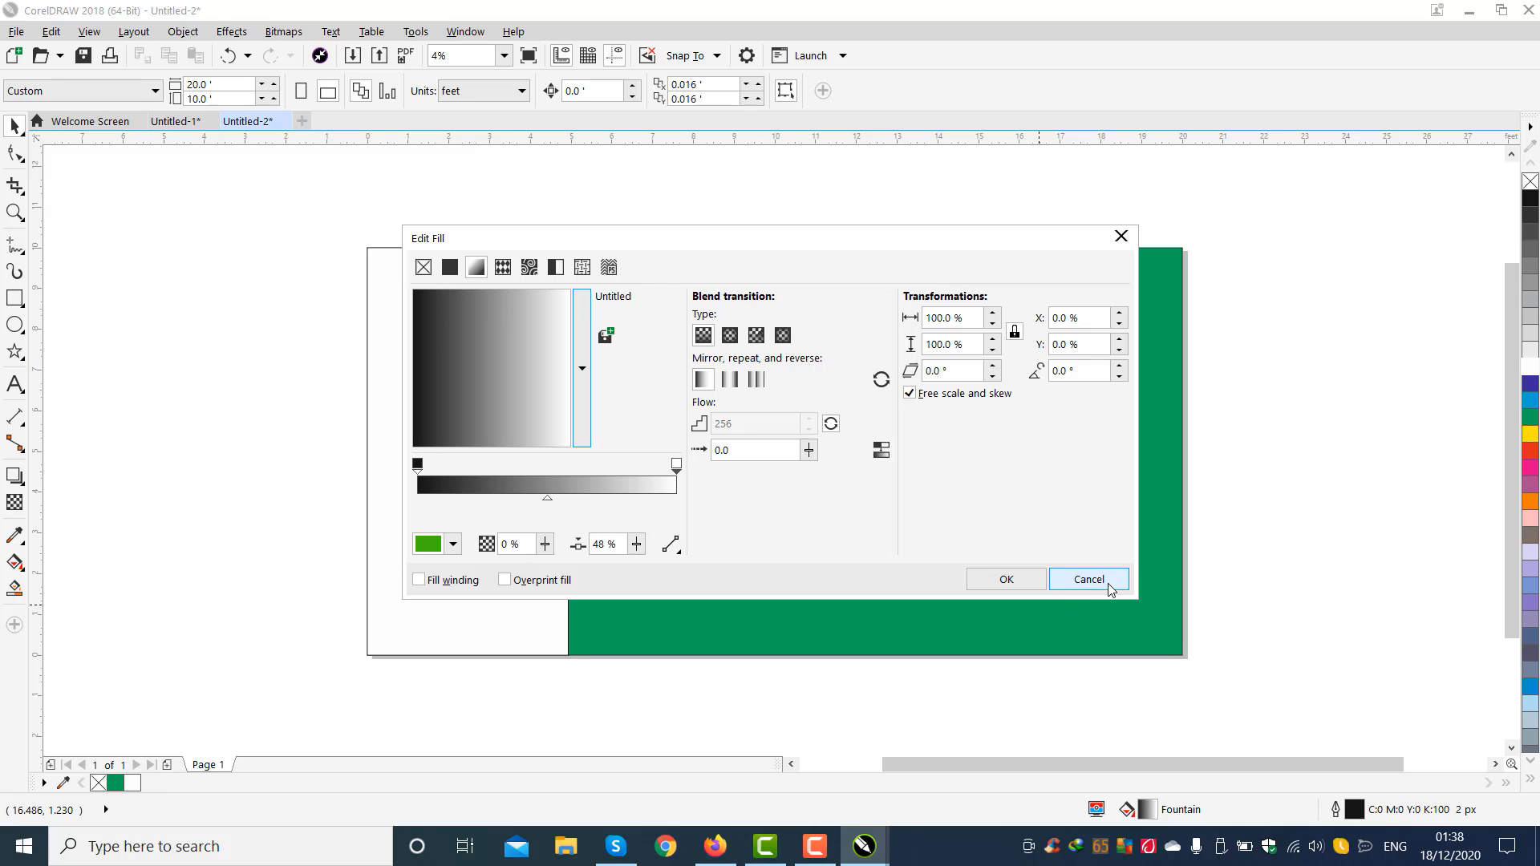
{"action": "left_click", "coordinate": [1063, 581]}
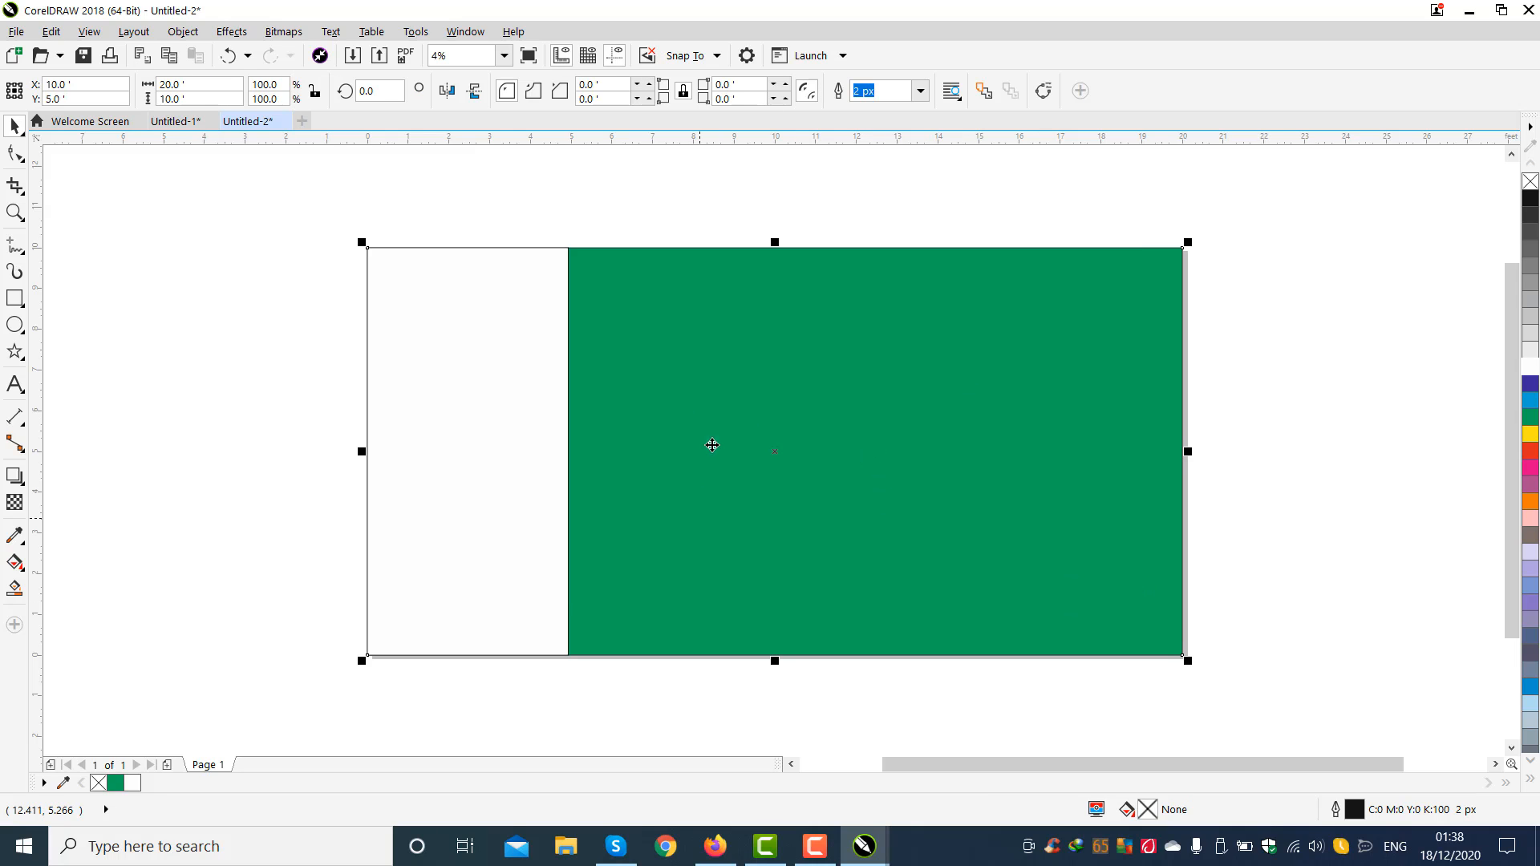
{"action": "left_click", "coordinate": [811, 418]}
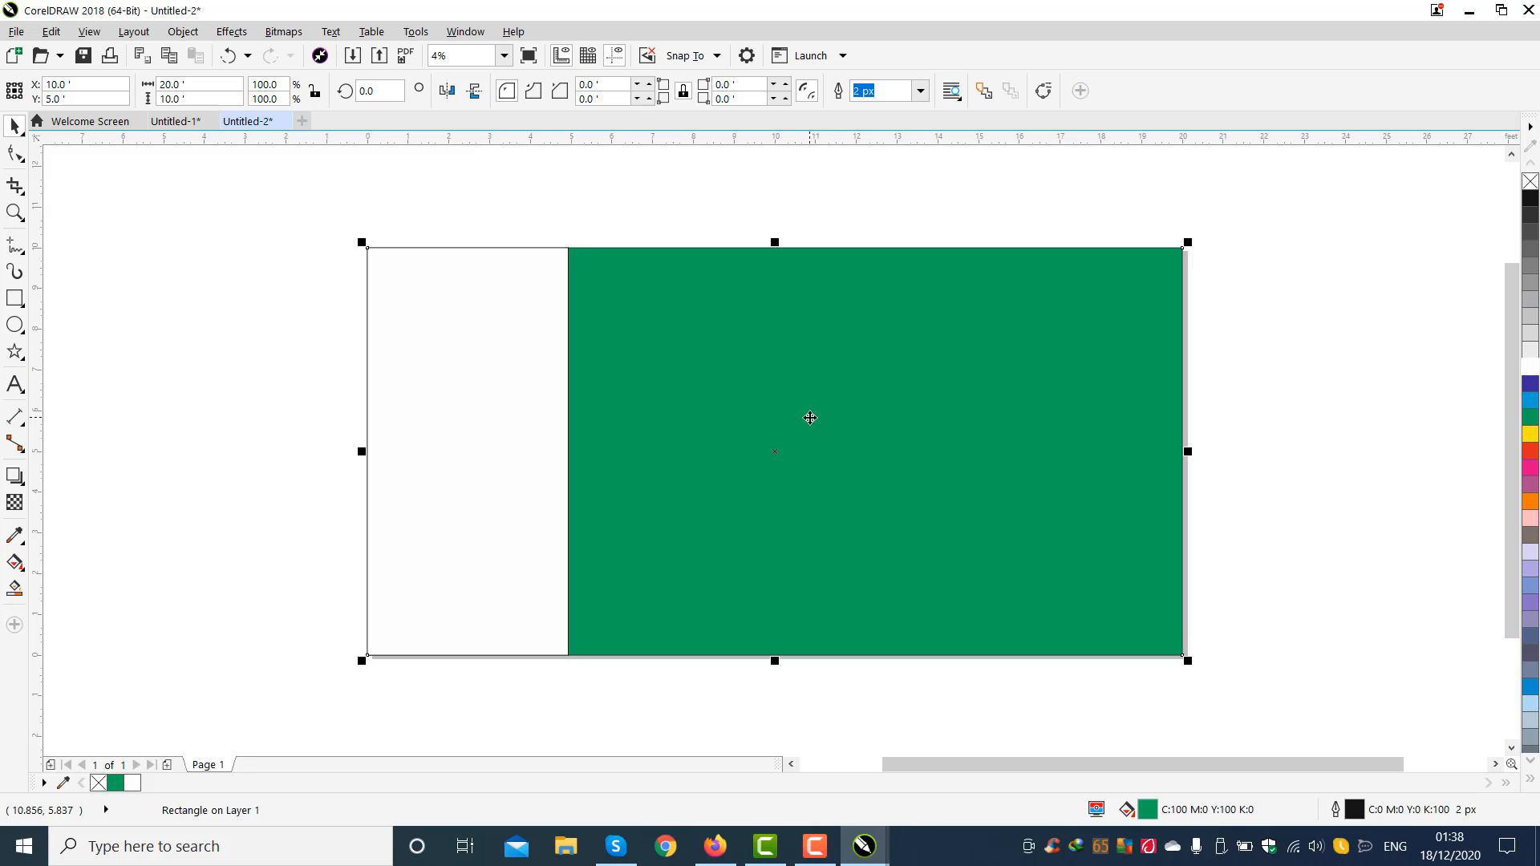
{"action": "key", "text": "F11"}
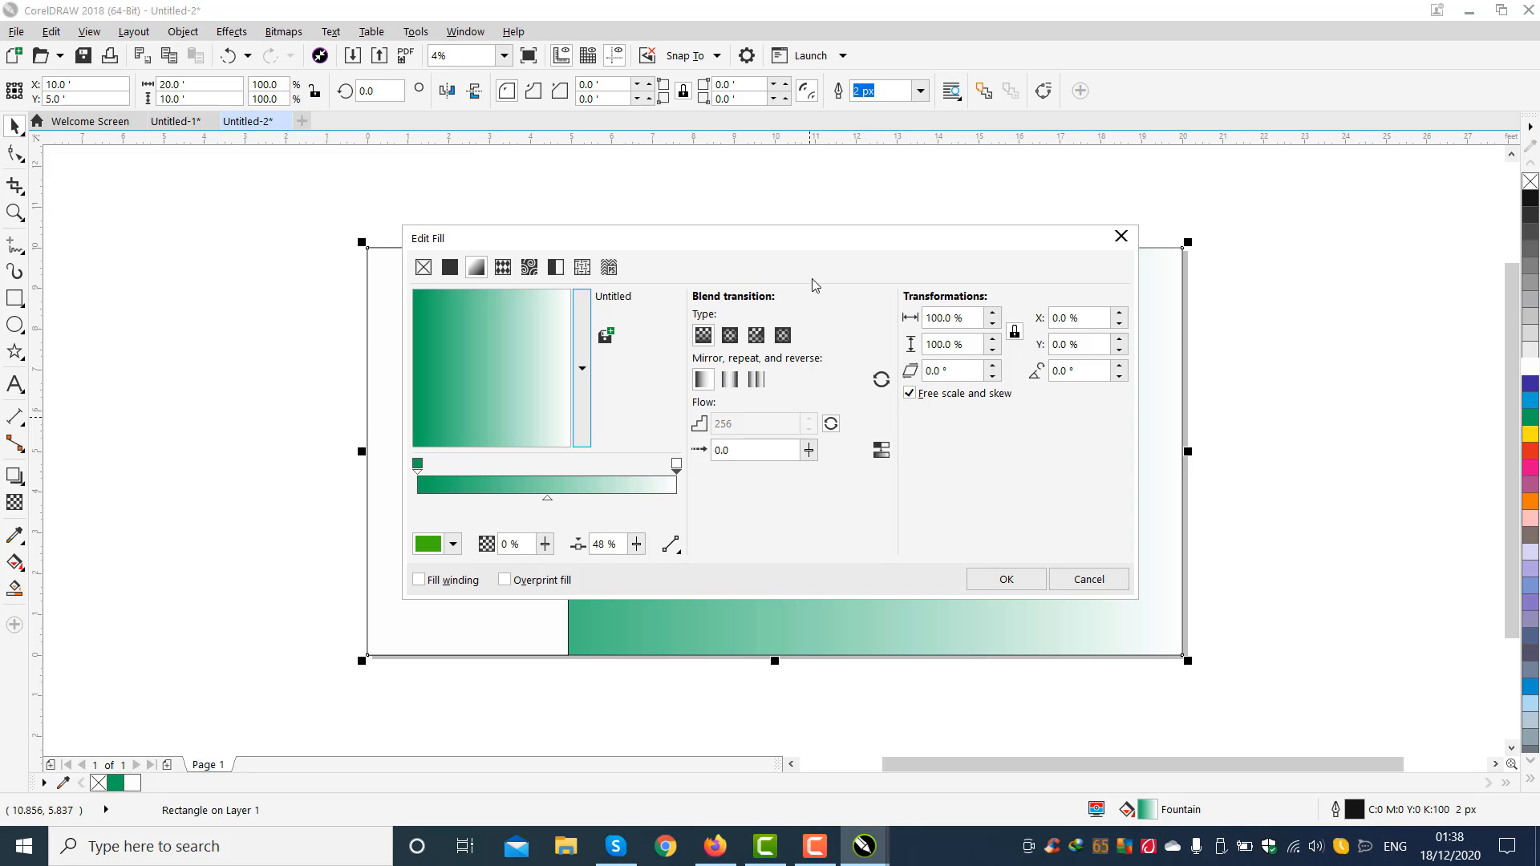
{"action": "left_click_drag", "start_coordinate": [695, 249], "coordinate": [1001, 416]}
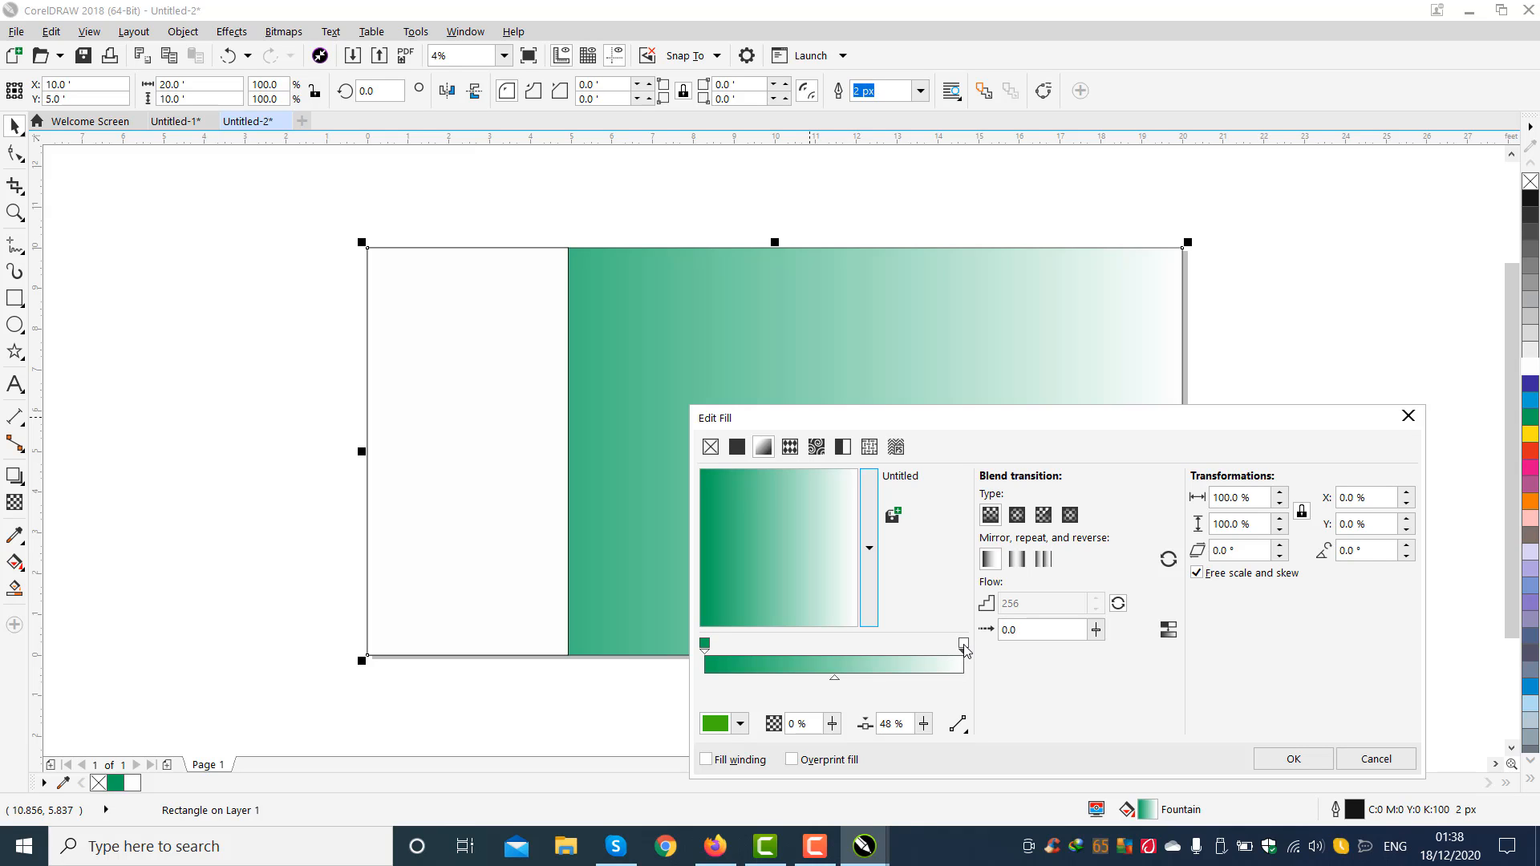
{"action": "left_click", "coordinate": [744, 728]}
{"action": "left_click", "coordinate": [818, 604]}
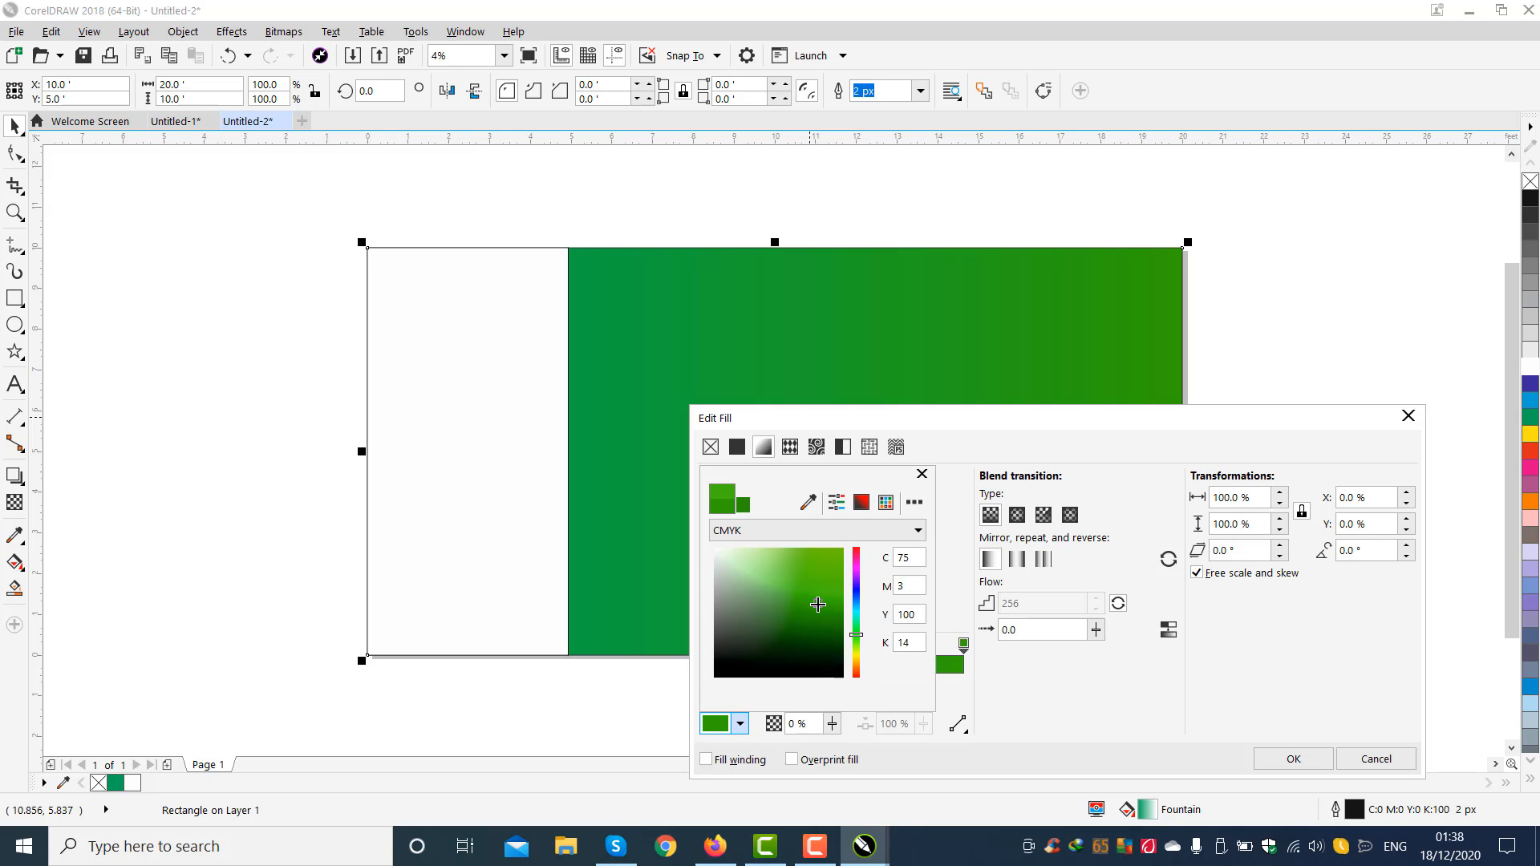
{"action": "left_click", "coordinate": [907, 420]}
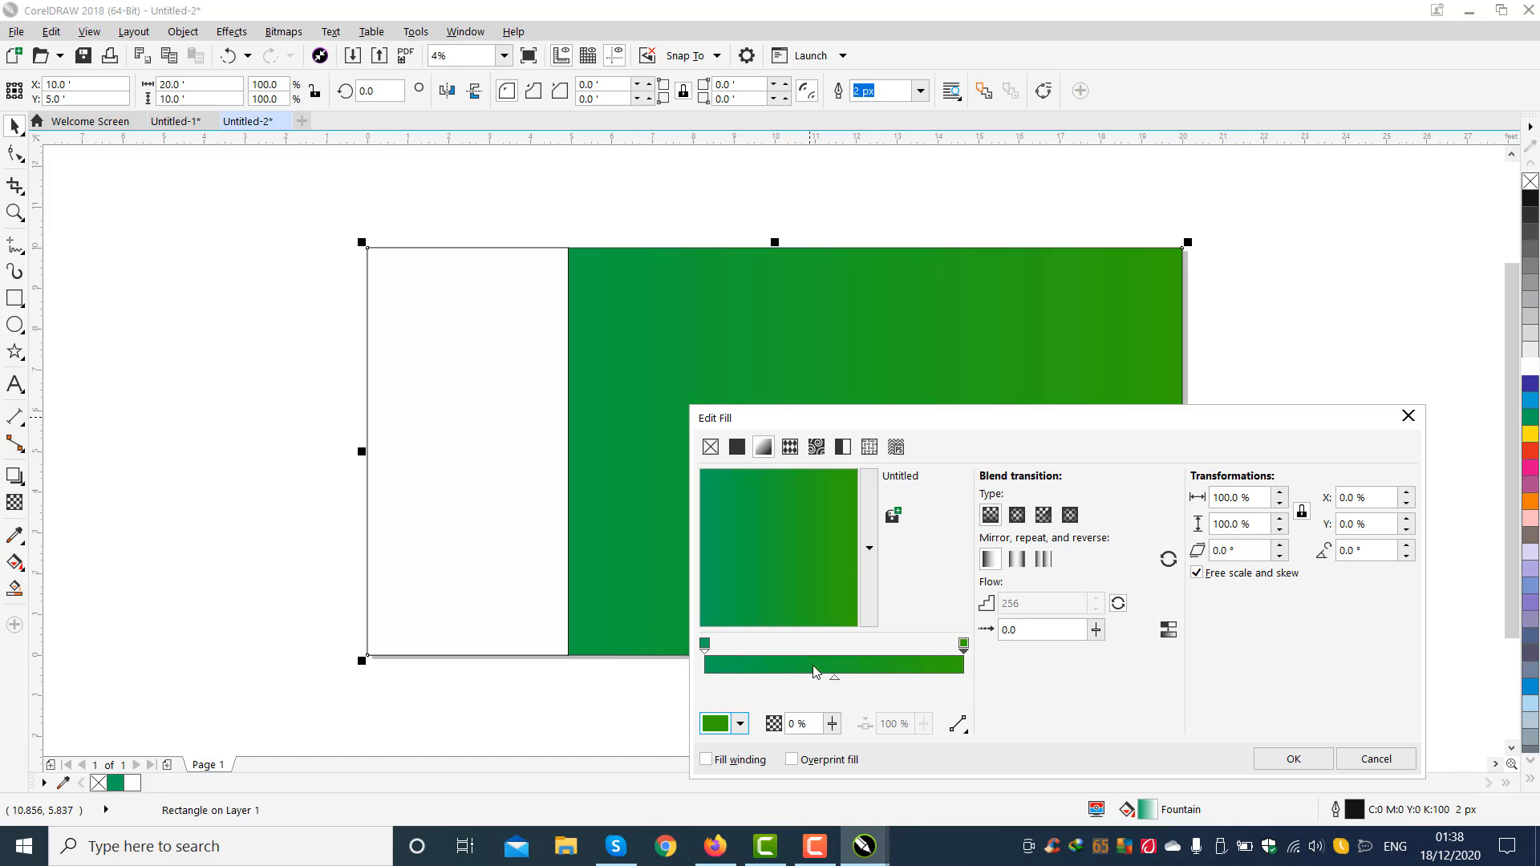
{"action": "left_click_drag", "start_coordinate": [843, 520], "coordinate": [868, 367]}
- Add a middle colour node at about 49% of the gradient and colour it light green, C74 M0 Y90 K0
{"action": "double_click", "coordinate": [831, 652]}
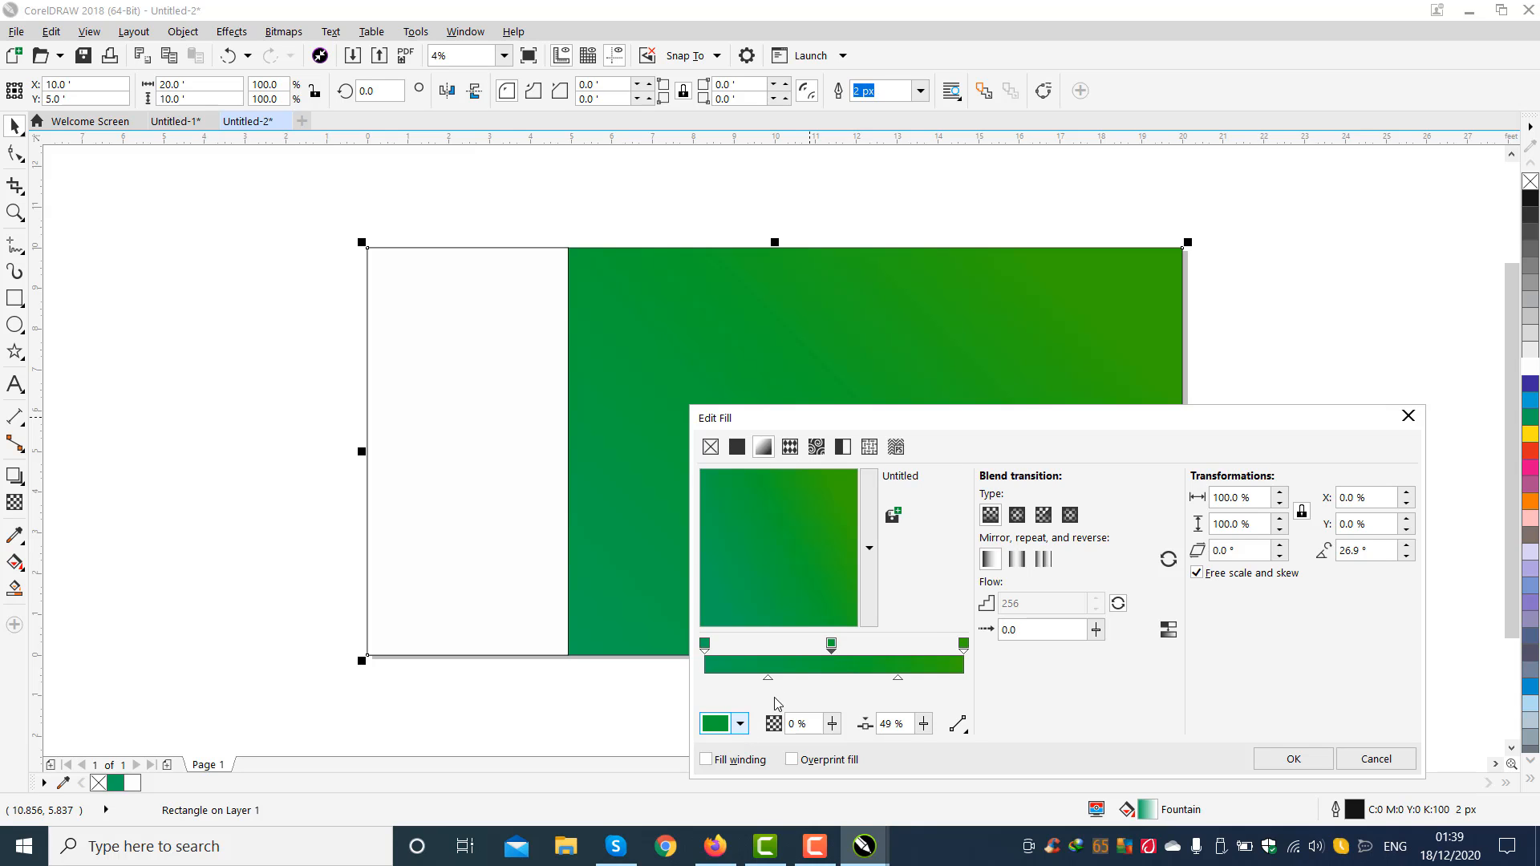
{"action": "left_click", "coordinate": [827, 596]}
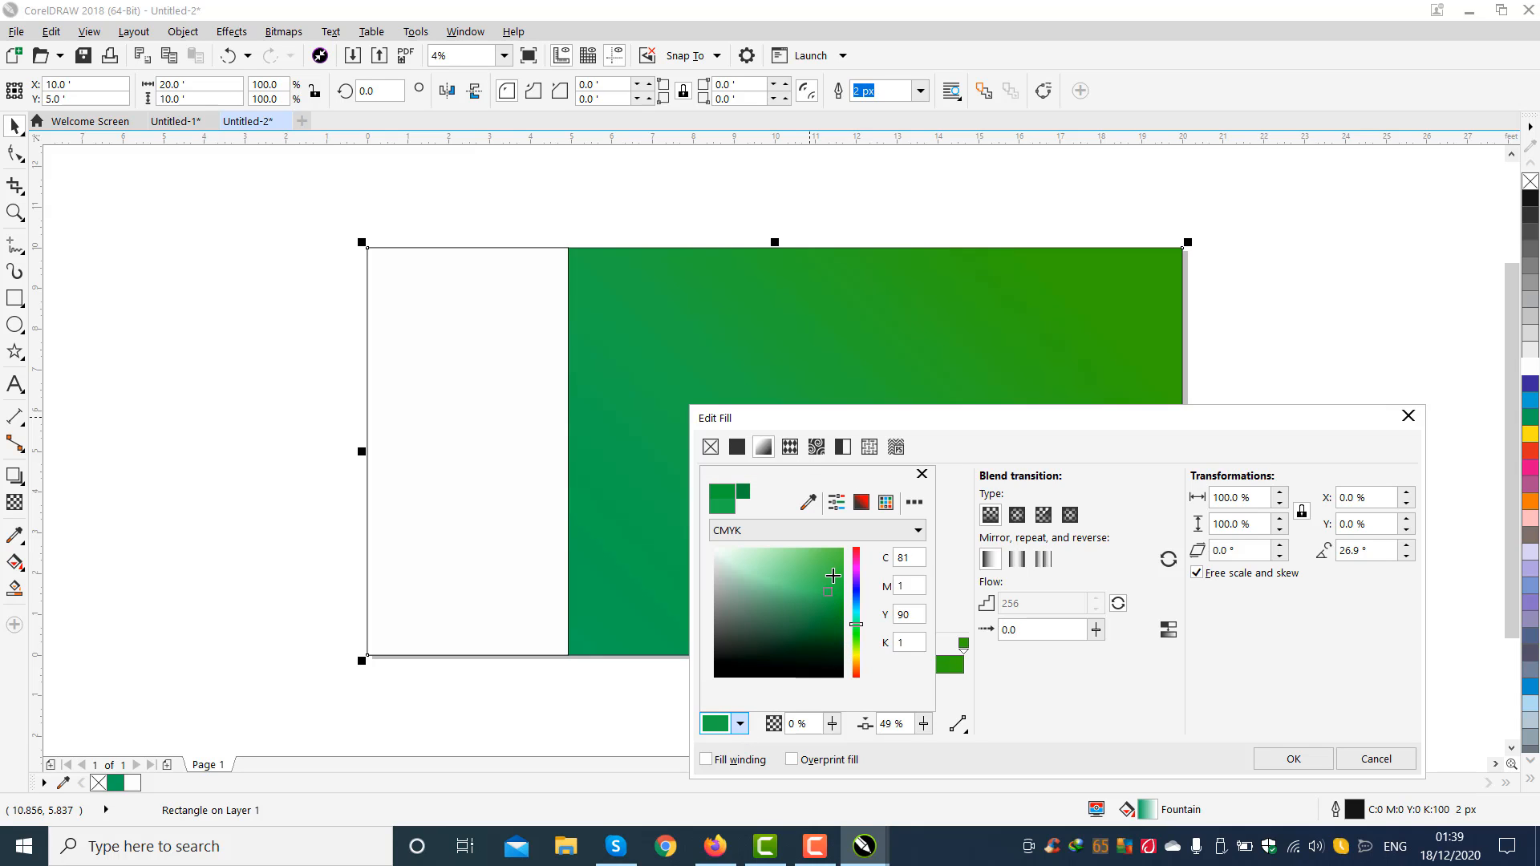
{"action": "left_click", "coordinate": [834, 577]}
{"action": "left_click", "coordinate": [843, 560]}
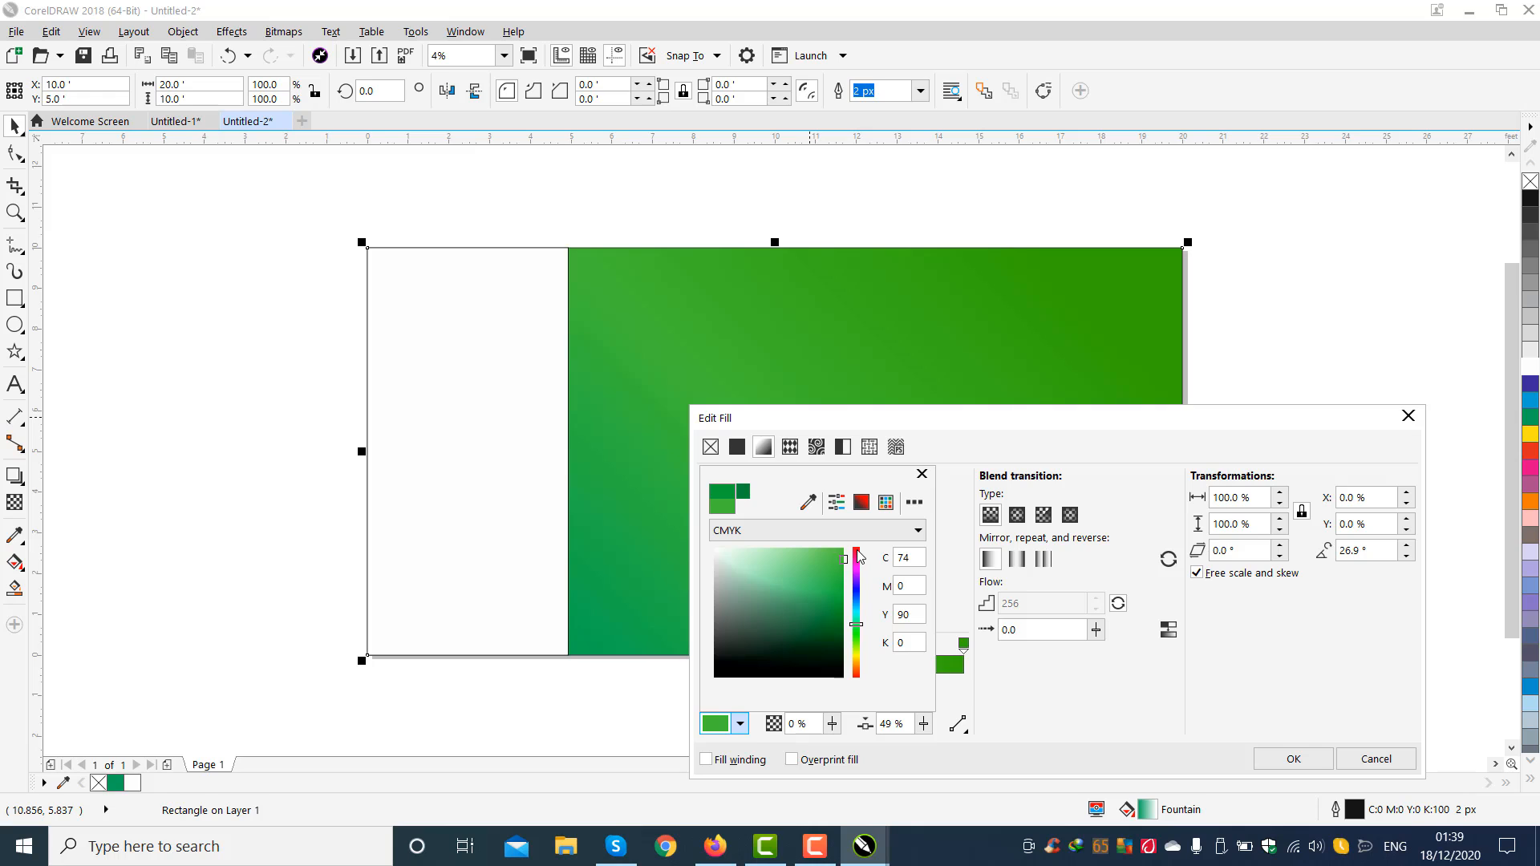
{"action": "left_click", "coordinate": [953, 413]}
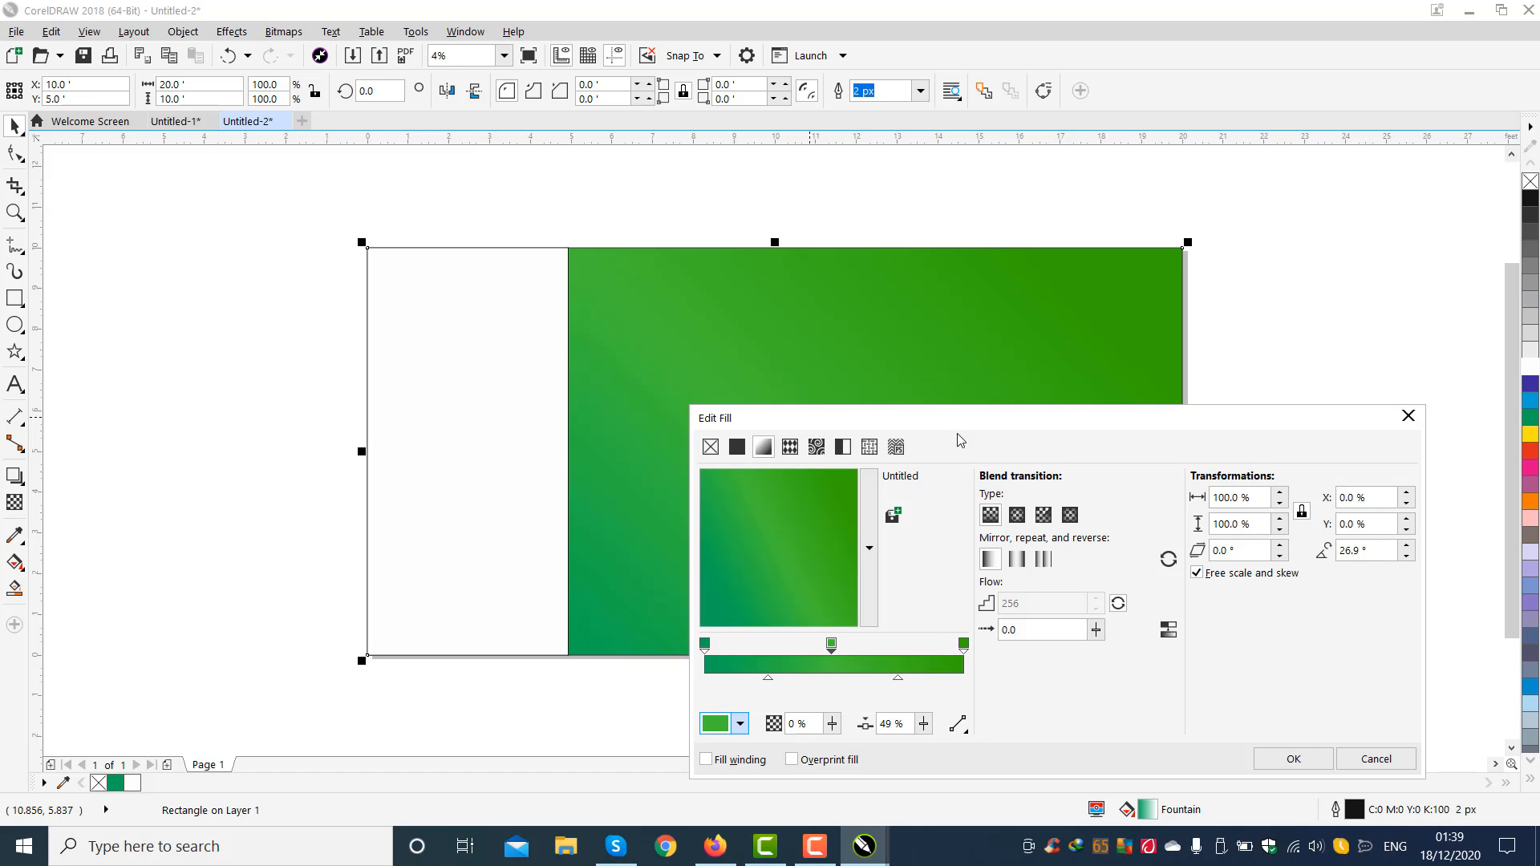
- Change the fountain fill to the elliptical type and offset its centre to about X 17%, Y 12%
{"action": "left_click_drag", "start_coordinate": [995, 432], "coordinate": [1165, 617]}
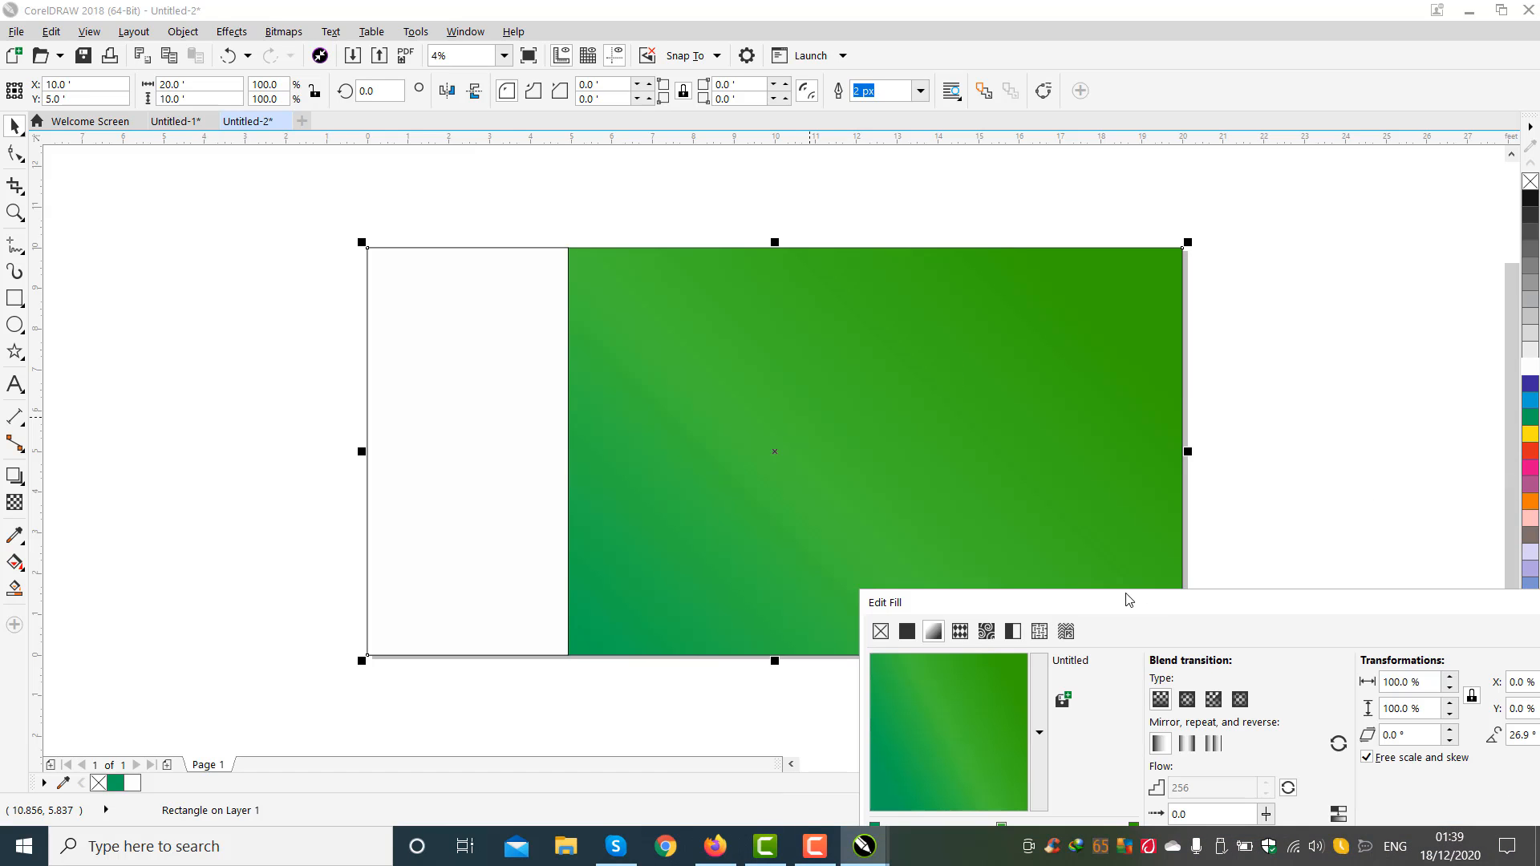
{"action": "left_click", "coordinate": [1189, 704]}
{"action": "left_click_drag", "start_coordinate": [964, 695], "coordinate": [977, 715]}
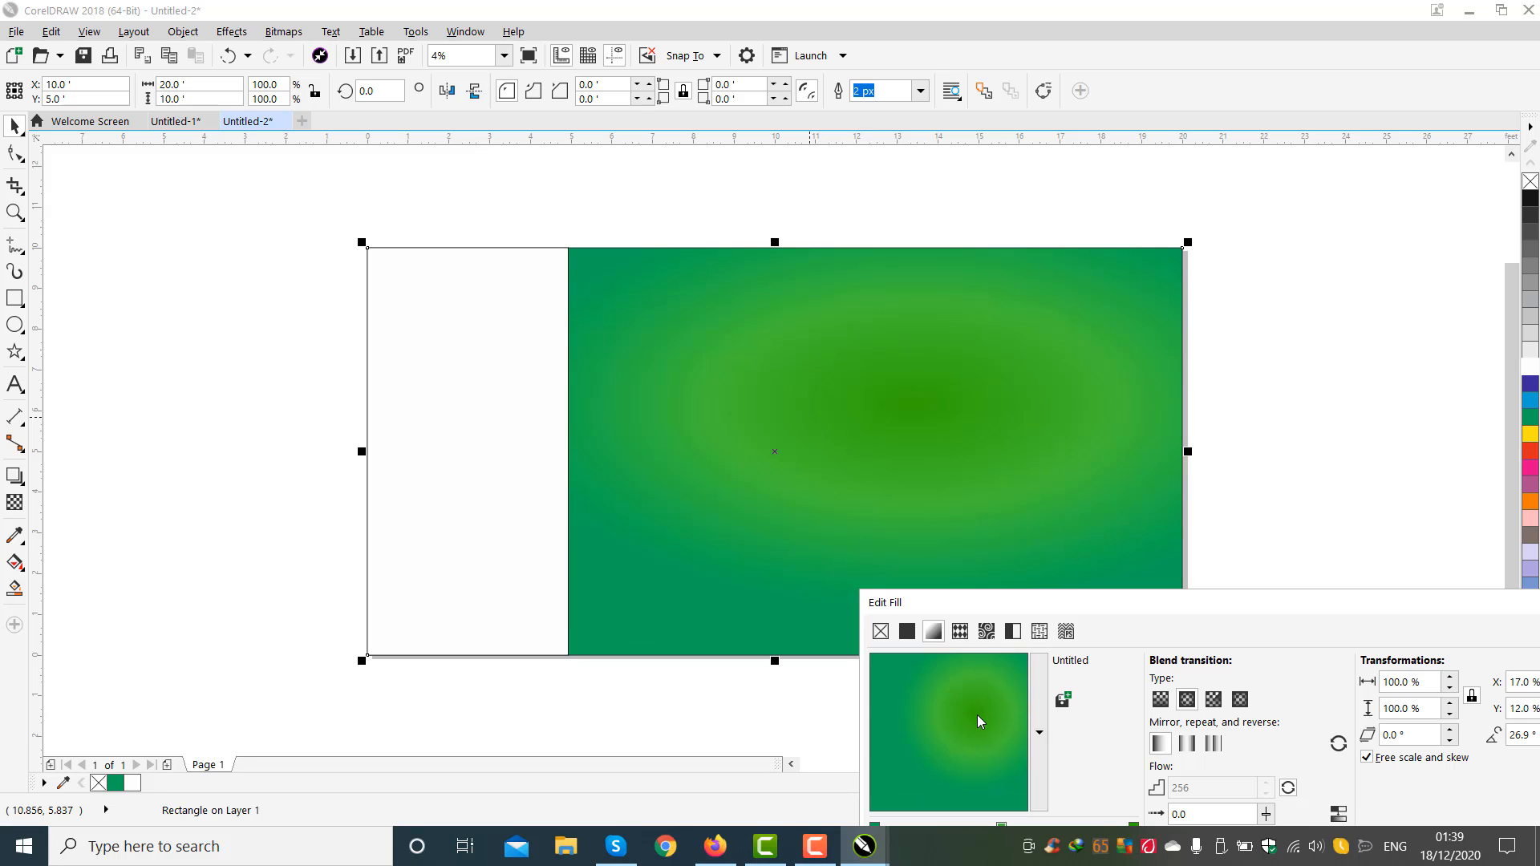
- Try the conical and rectangular fountain types on the green rectangle, and apply the linear type as its final gradient
{"action": "left_click", "coordinate": [1214, 702]}
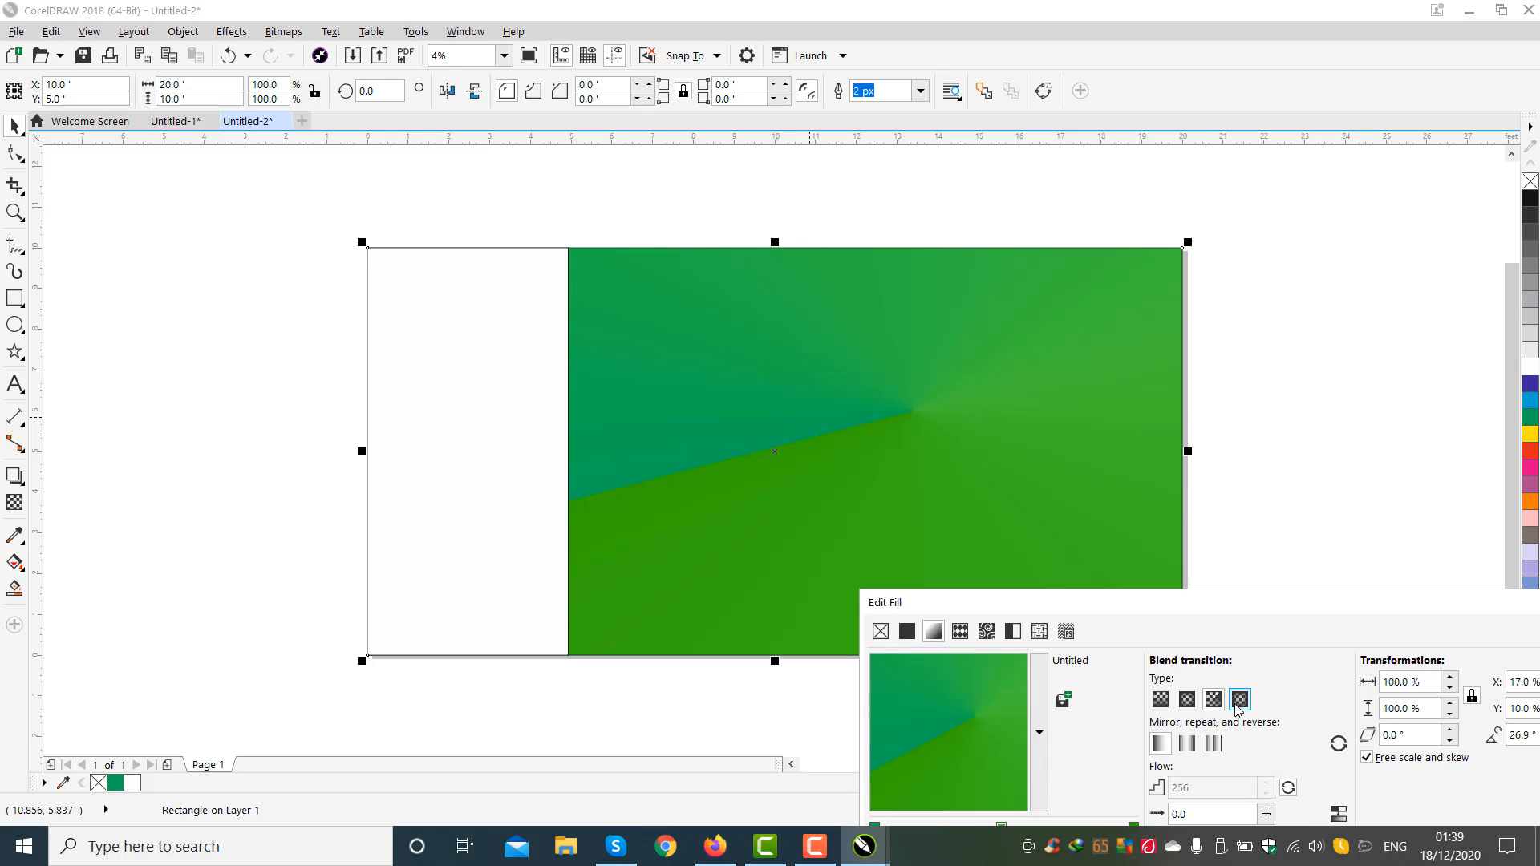
{"action": "left_click", "coordinate": [1237, 704]}
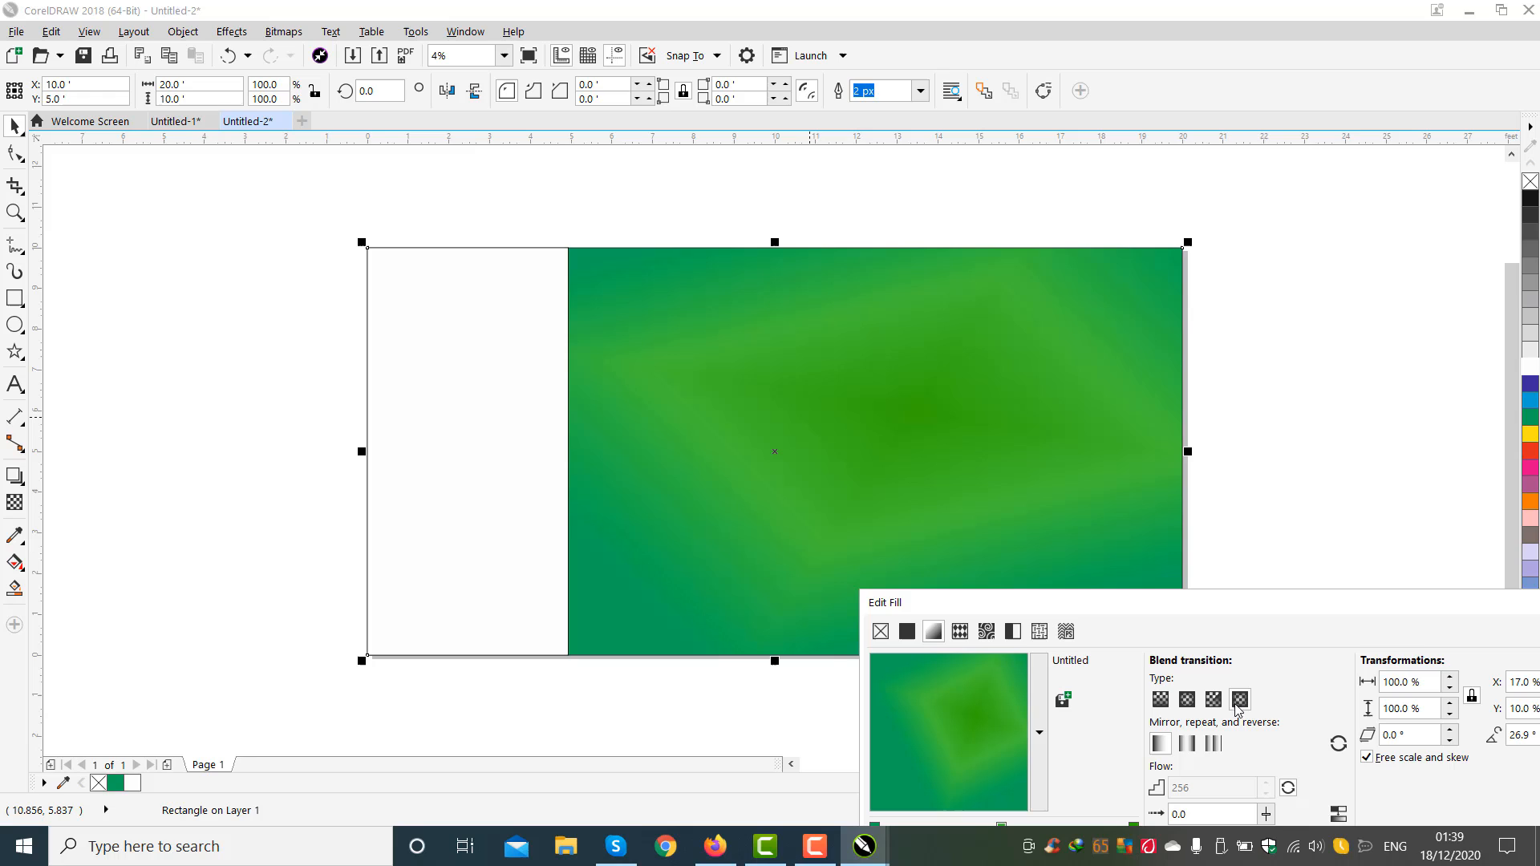
{"action": "left_click", "coordinate": [1161, 700]}
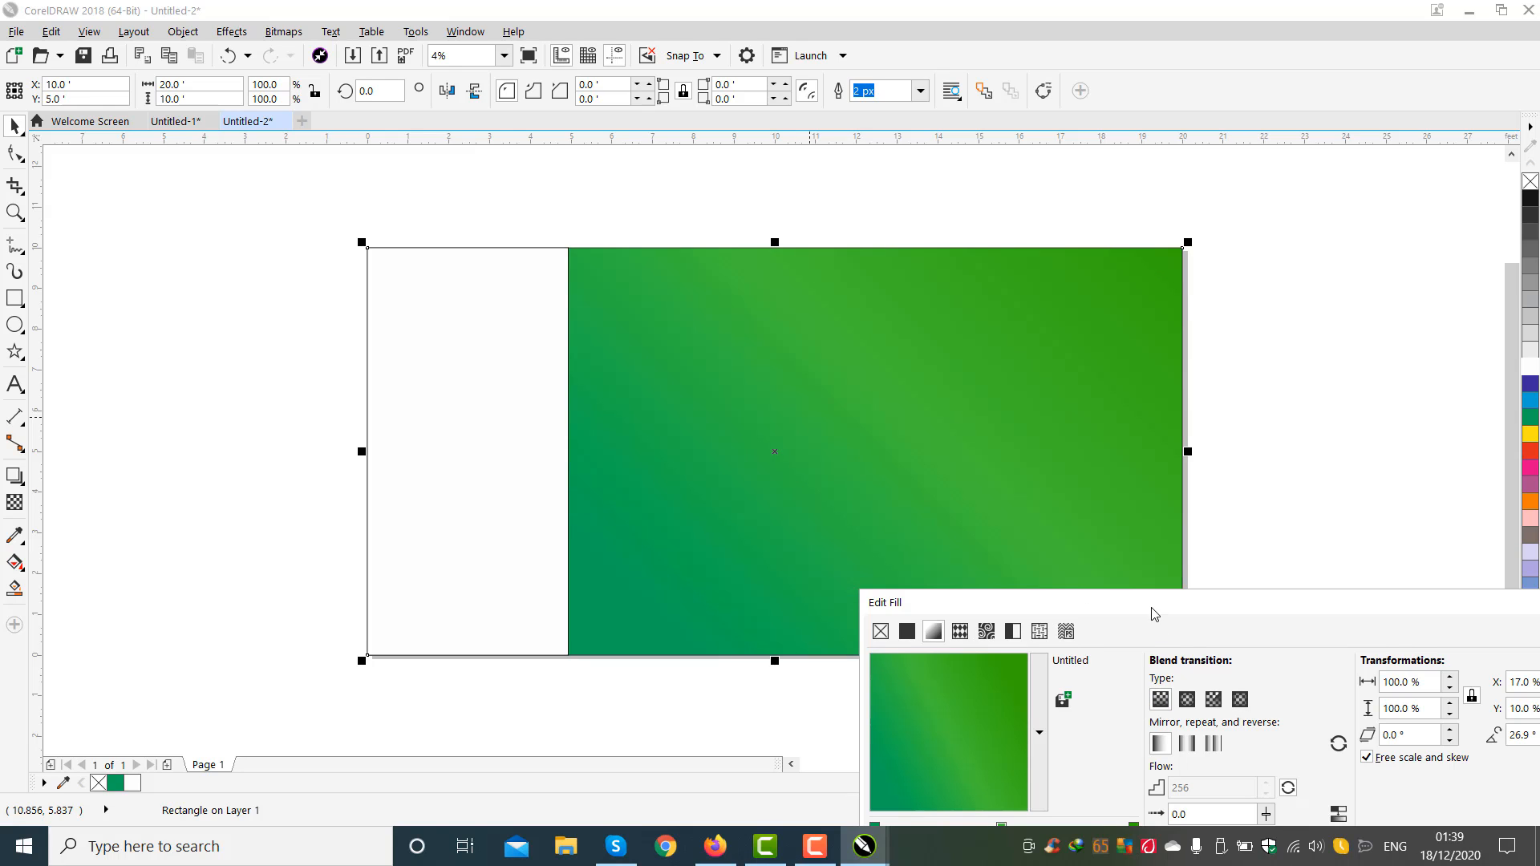
{"action": "left_click_drag", "start_coordinate": [1154, 612], "coordinate": [955, 370]}
{"action": "left_click", "coordinate": [1338, 707]}
{"action": "left_click", "coordinate": [1340, 710]}
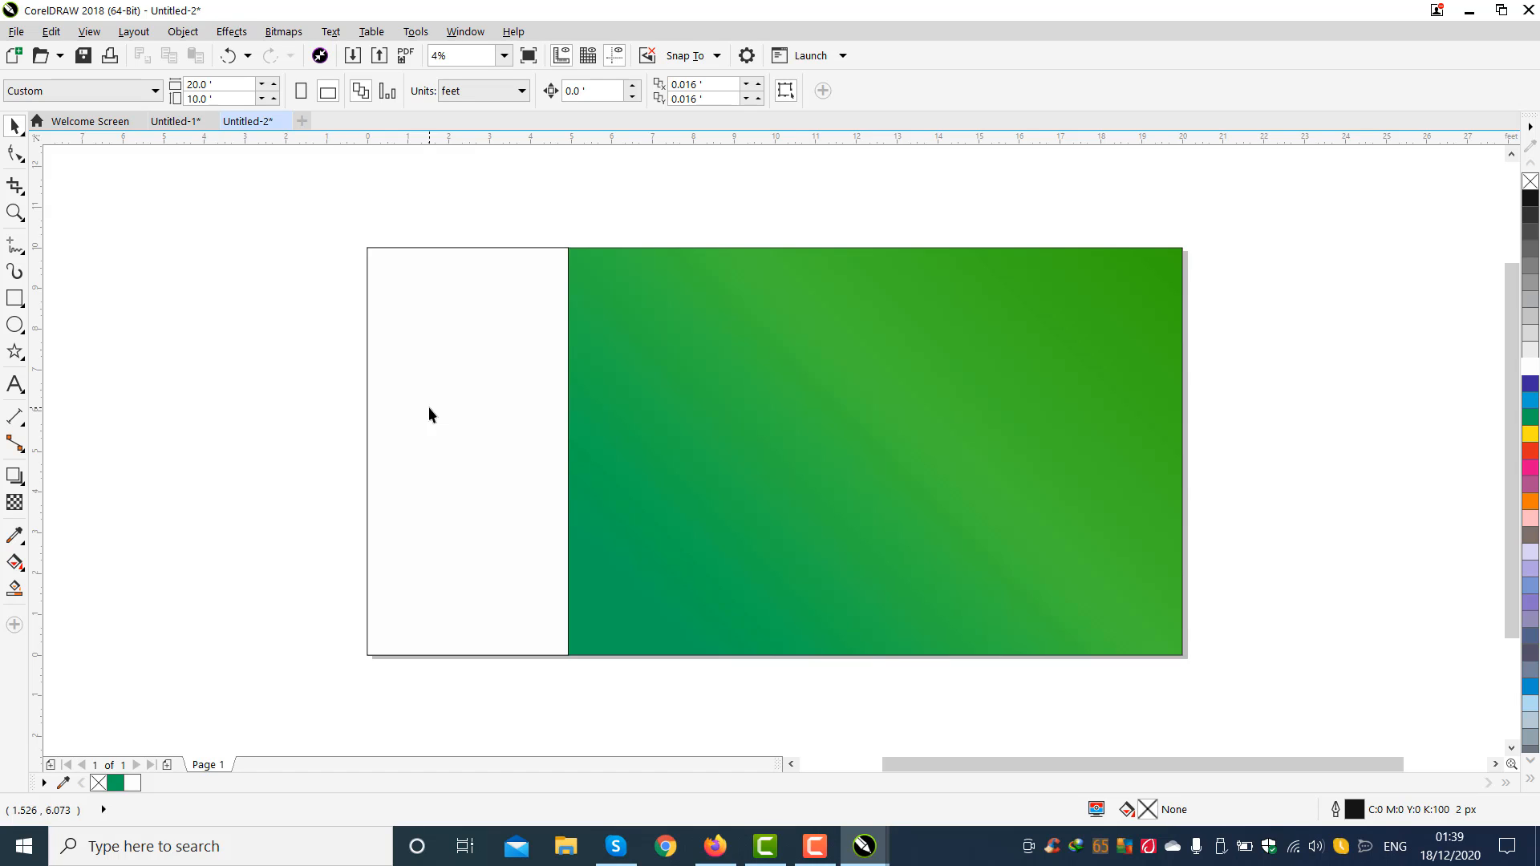
- Draw a circle about 6.3 ft in diameter over the middle of the green area
{"action": "left_click", "coordinate": [17, 327]}
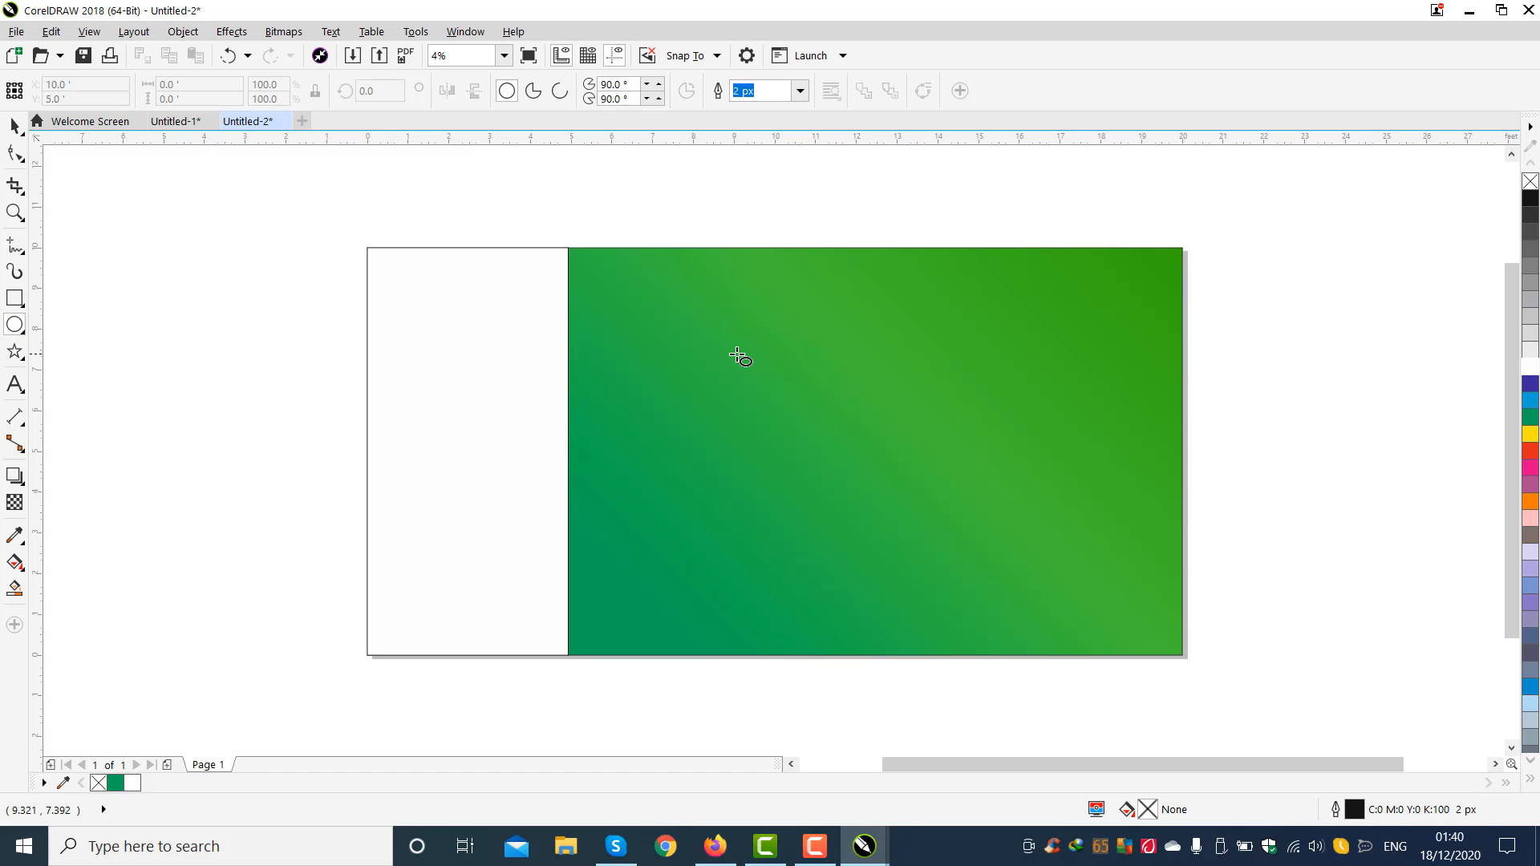
{"action": "left_click_drag", "start_coordinate": [736, 355], "coordinate": [995, 582]}
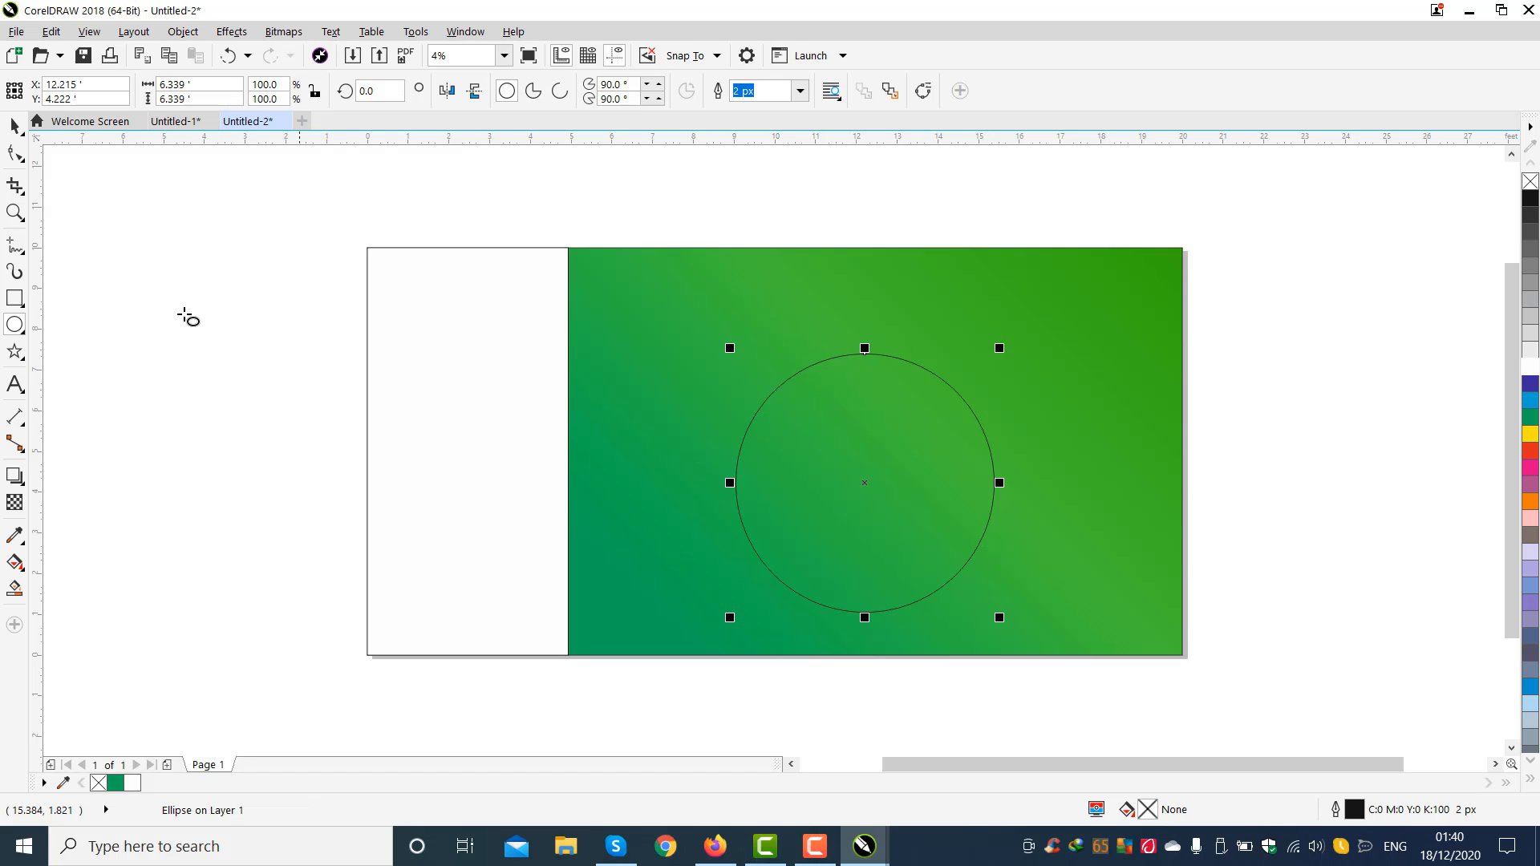
{"action": "left_click_drag", "start_coordinate": [185, 314], "coordinate": [402, 518]}
{"action": "left_click", "coordinate": [14, 125]}
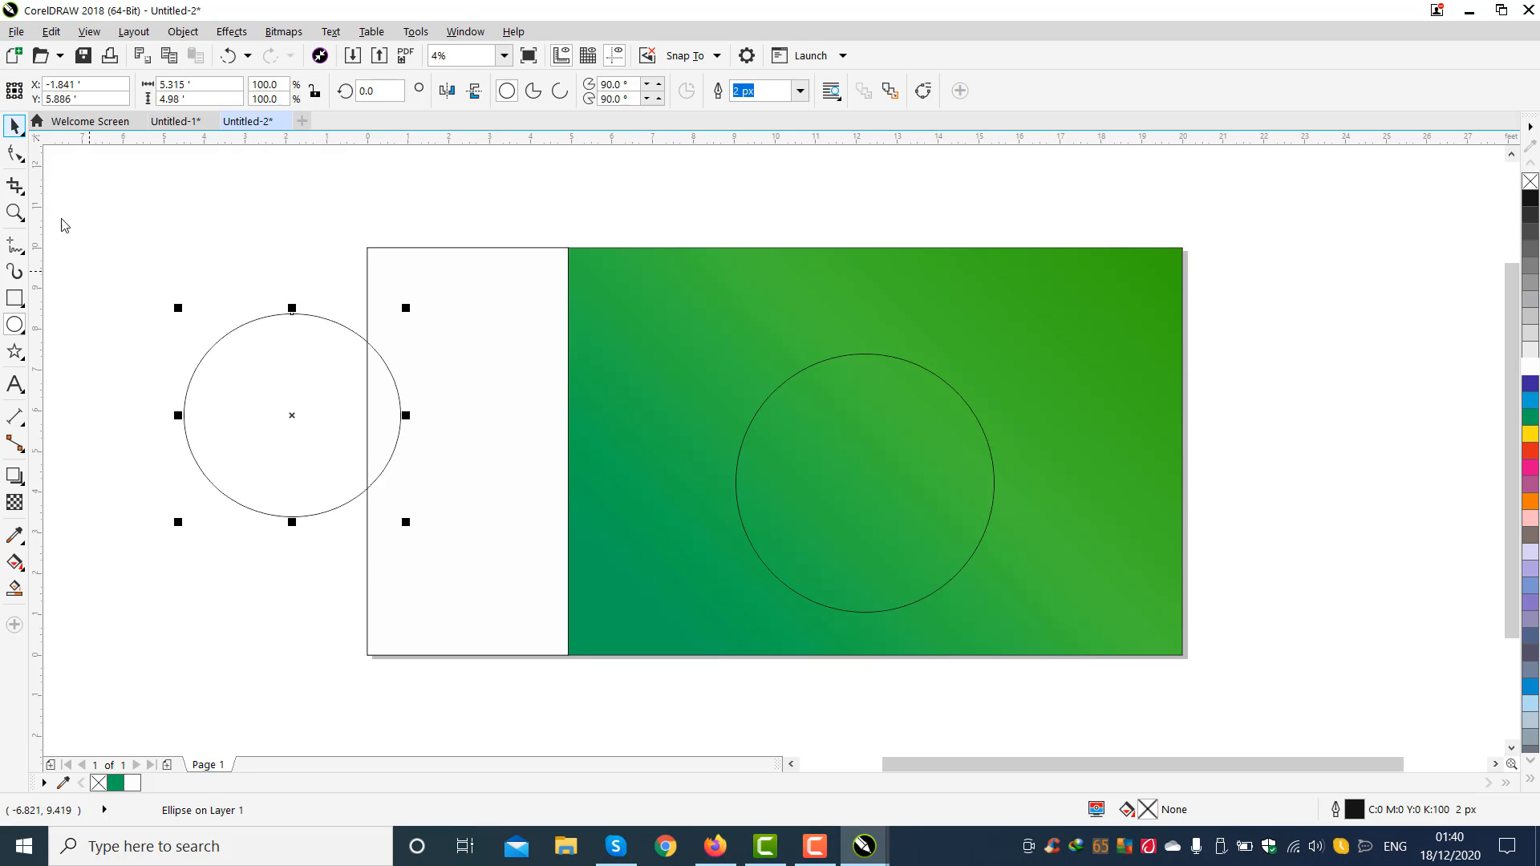
{"action": "left_click", "coordinate": [302, 456]}
{"action": "key", "text": "Delete"}
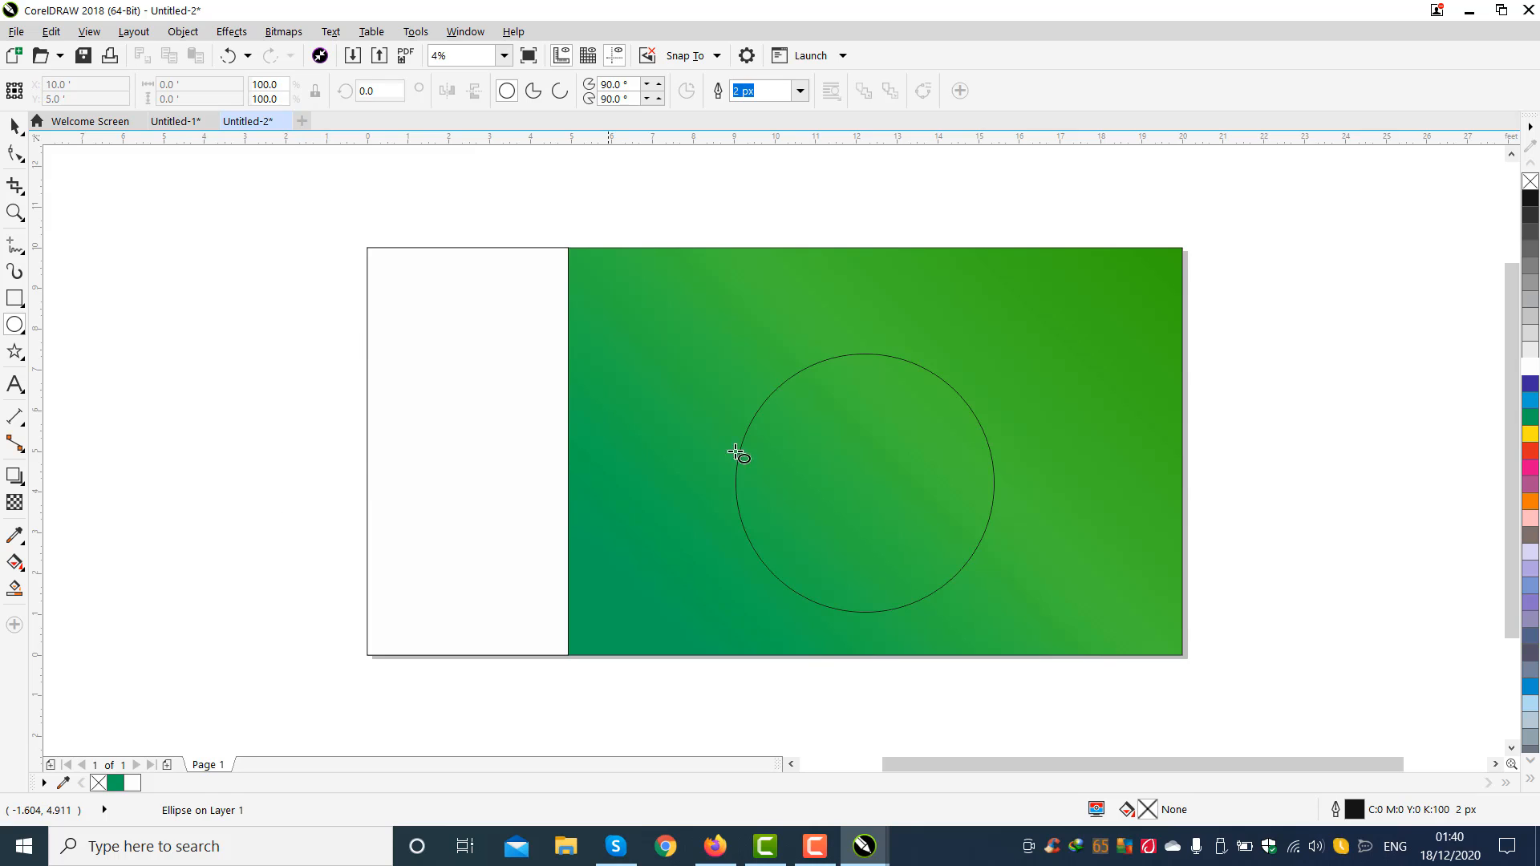
- Move the circle to about X 12.1, Y 4.85 ft and place a copy about 0.6 ft up and to the right of it
{"action": "left_click", "coordinate": [10, 125]}
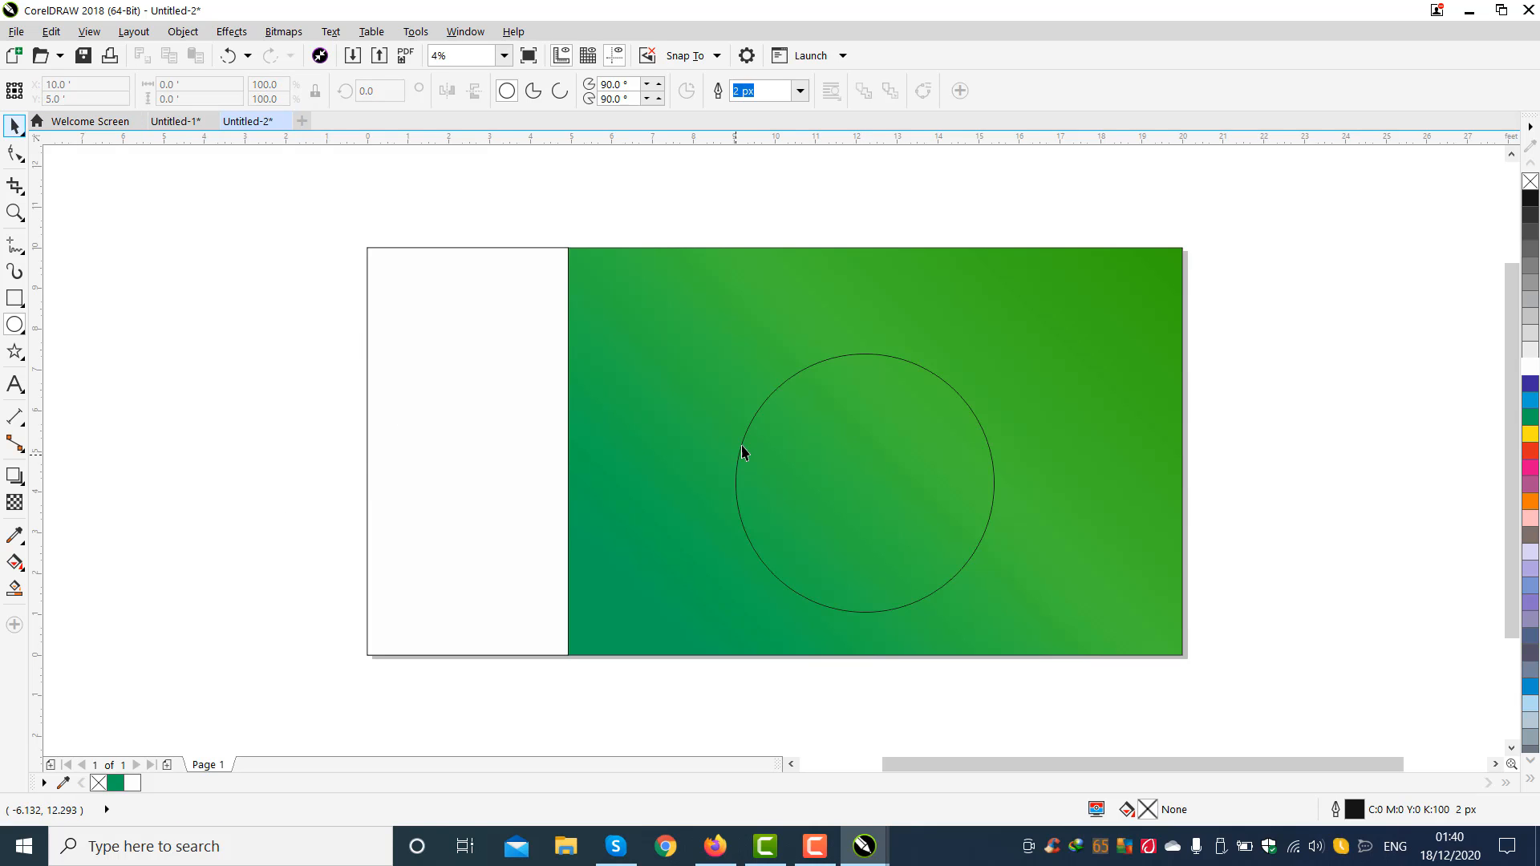
{"action": "left_click", "coordinate": [831, 484]}
{"action": "left_click_drag", "start_coordinate": [873, 525], "coordinate": [869, 500]}
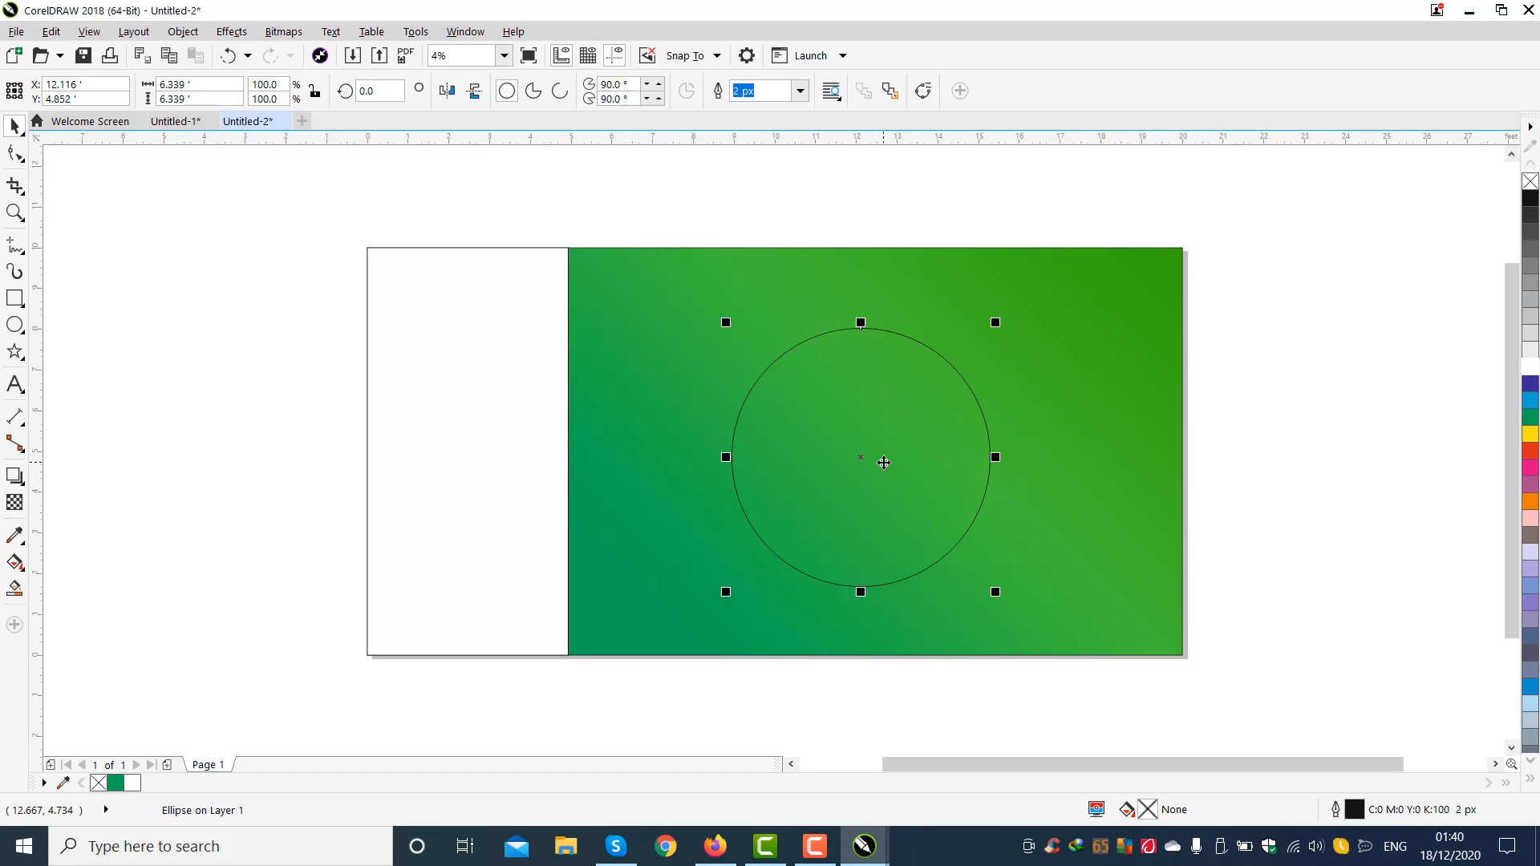
{"action": "left_click_drag", "start_coordinate": [885, 463], "coordinate": [909, 440]}
{"action": "left_click", "coordinate": [1372, 376]}
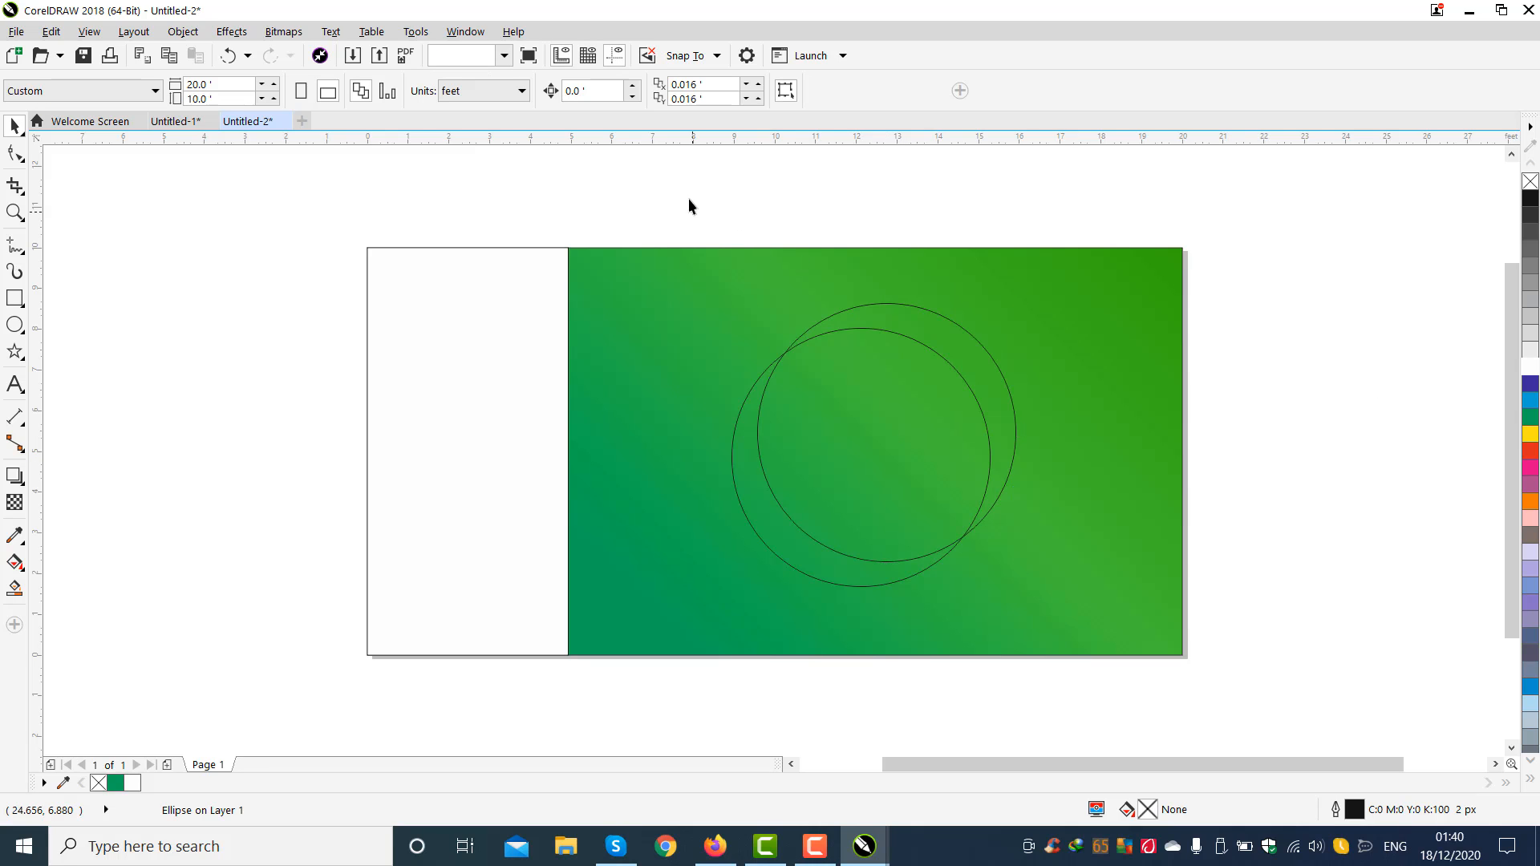
- Trim the lower-left circle with its overlapping copy to form a crescent, and delete the leftover circle
{"action": "left_click_drag", "start_coordinate": [670, 190], "coordinate": [1067, 626]}
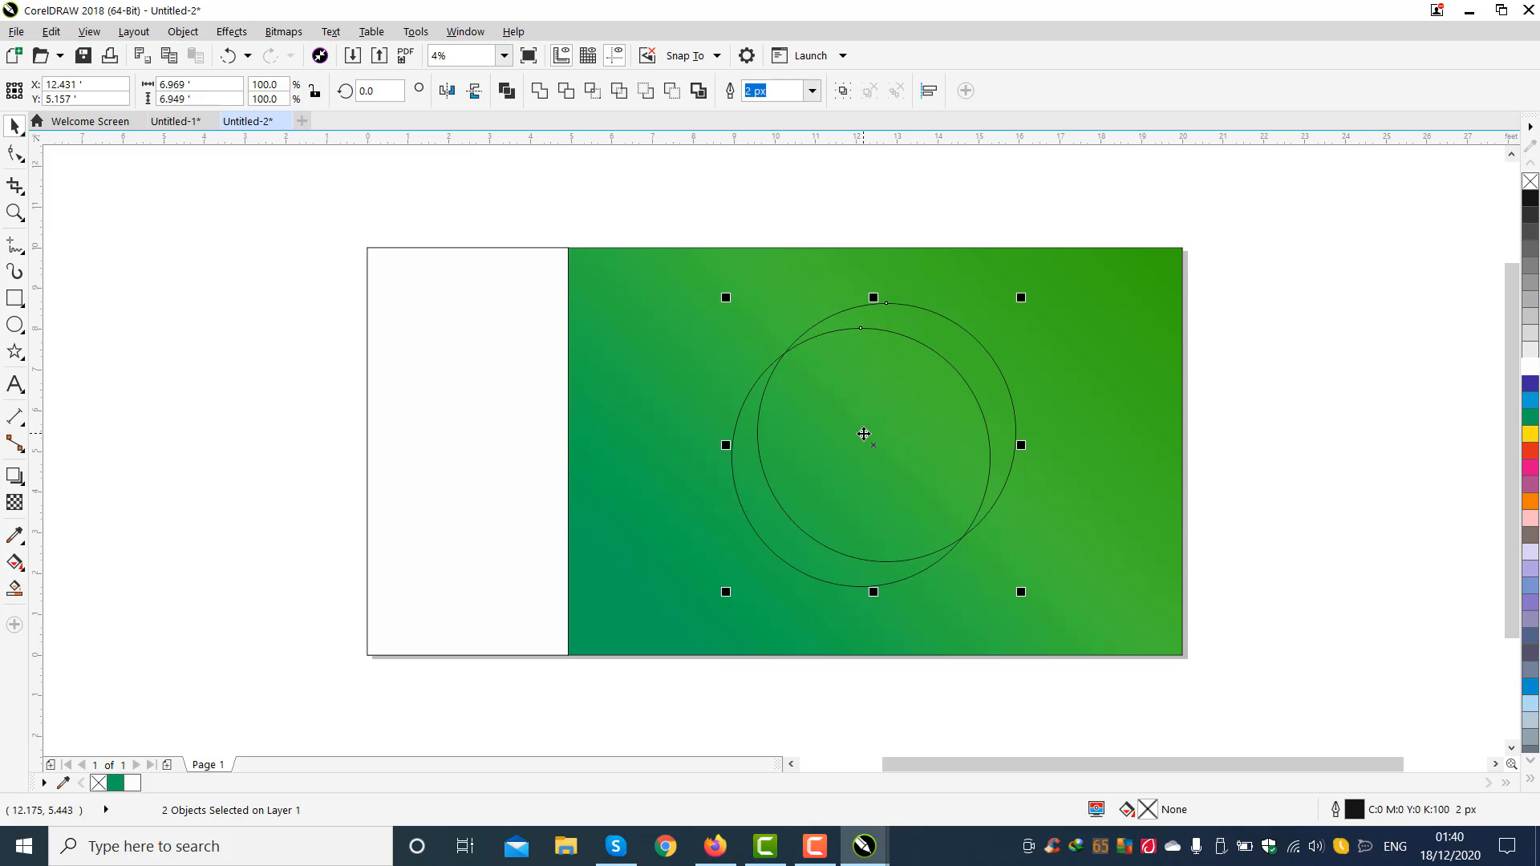
{"action": "left_click", "coordinate": [565, 91]}
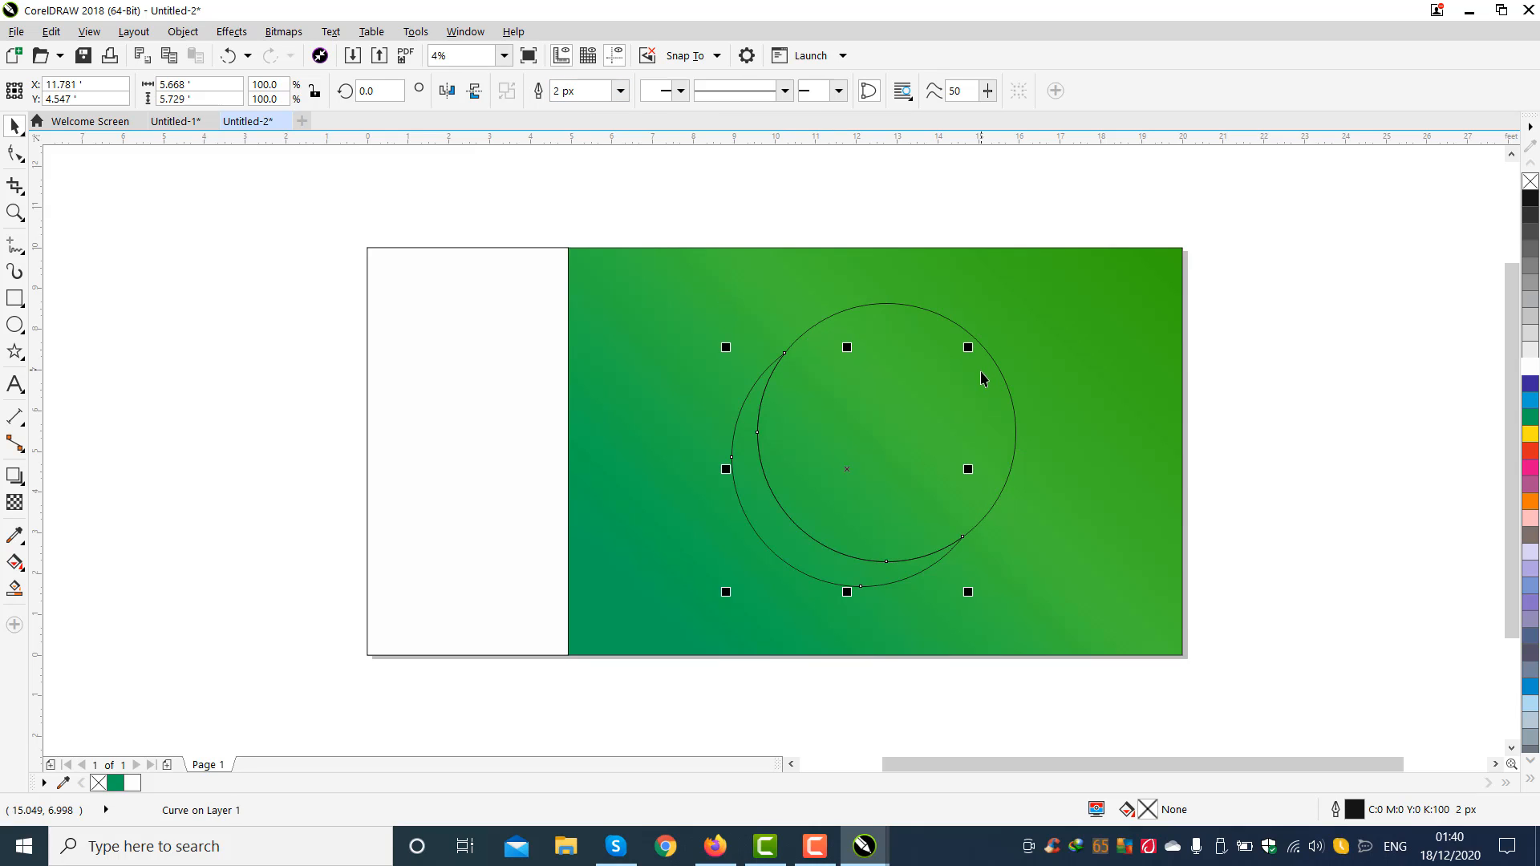
{"action": "left_click_drag", "start_coordinate": [876, 431], "coordinate": [1107, 303]}
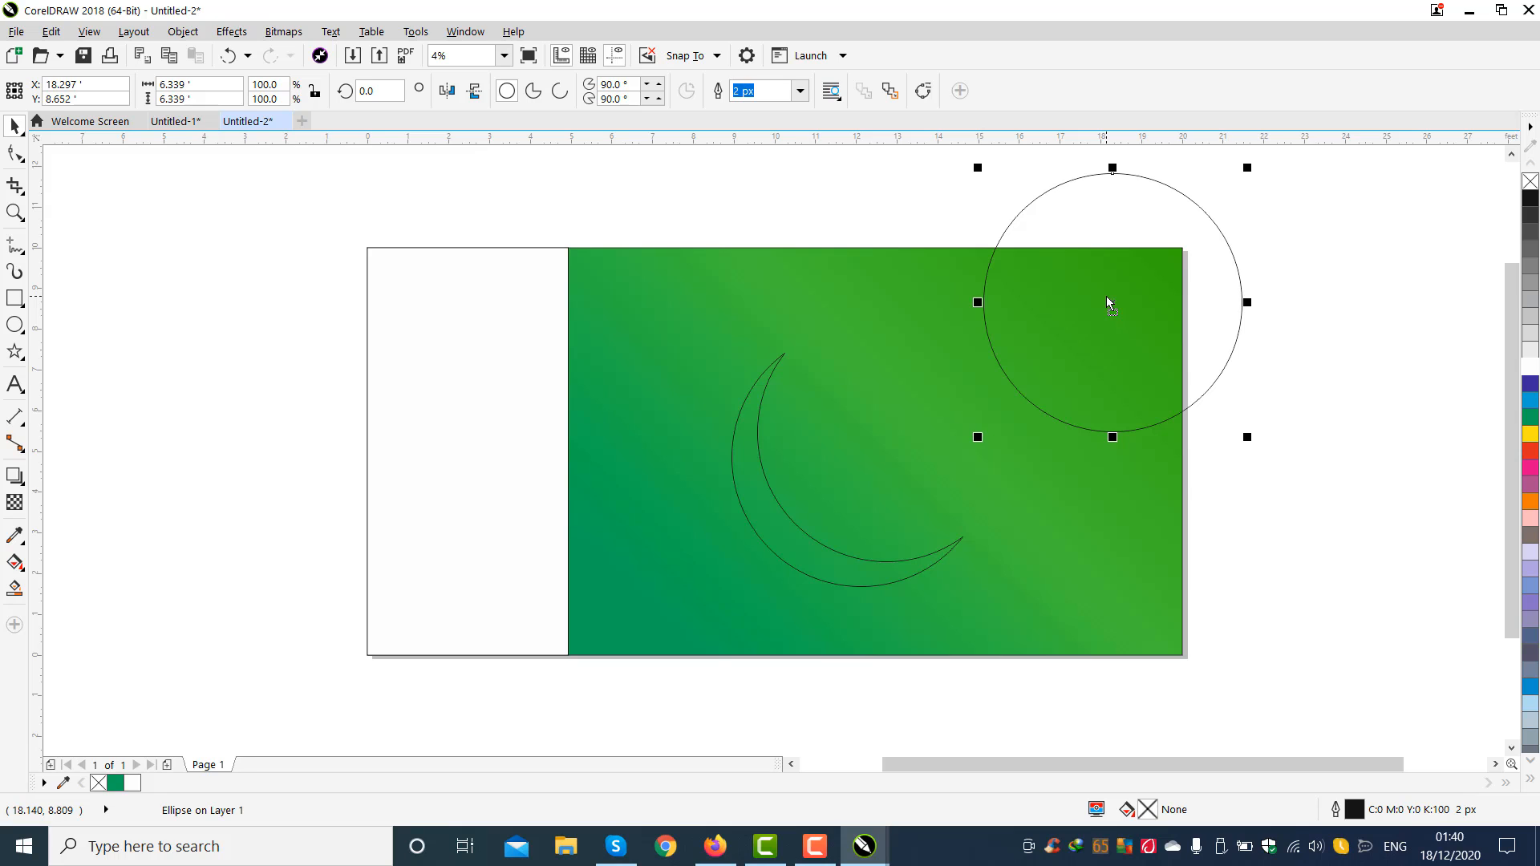
{"action": "key", "text": "Delete"}
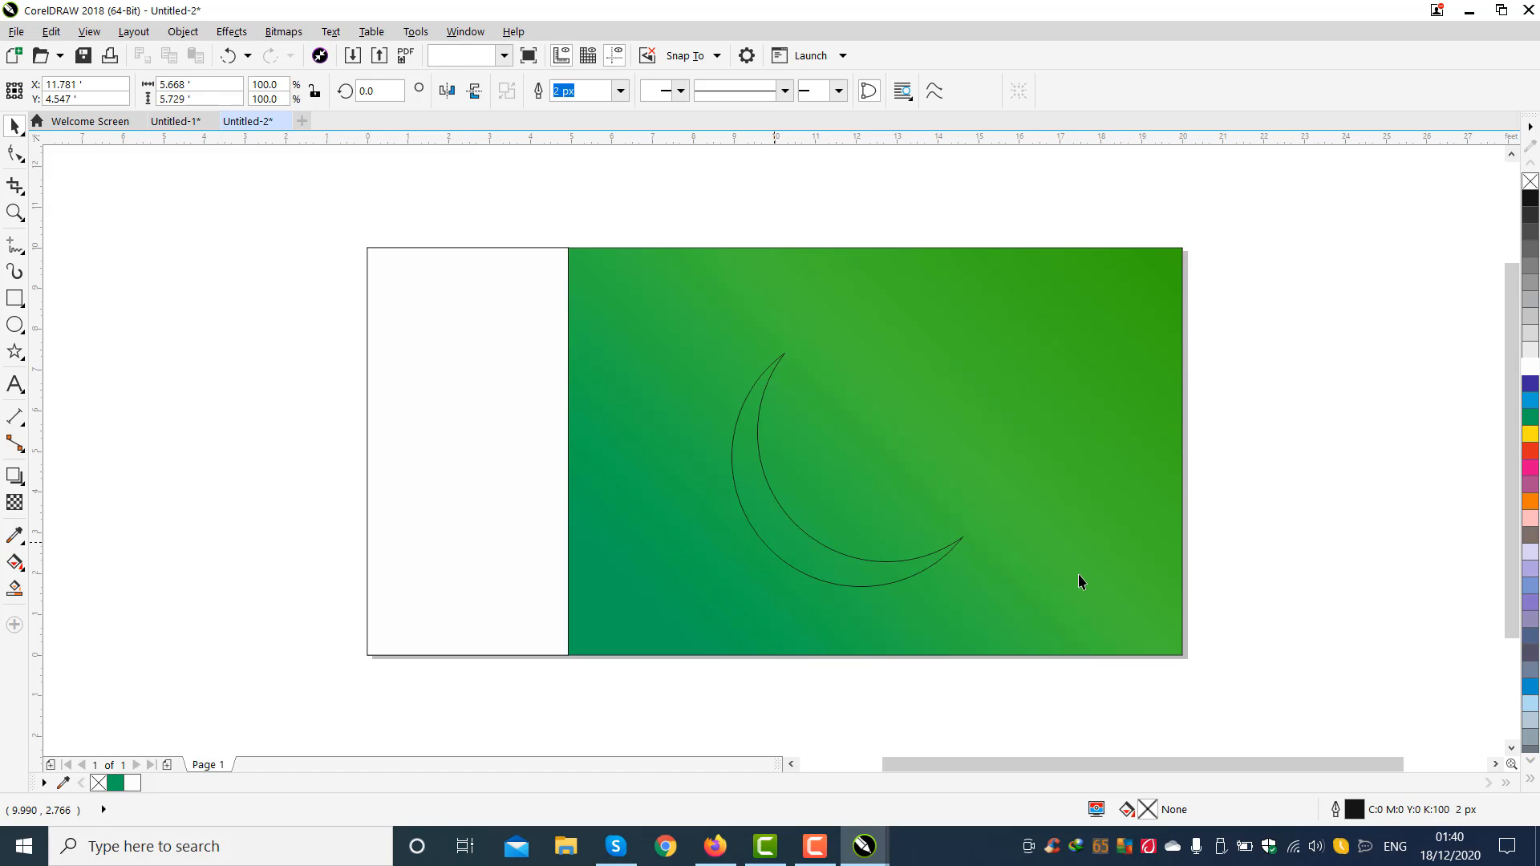
- Fill the crescent with white, remove its outline, and move it to about X 12.03, Y 4.92 ft
{"action": "left_click", "coordinate": [1530, 365]}
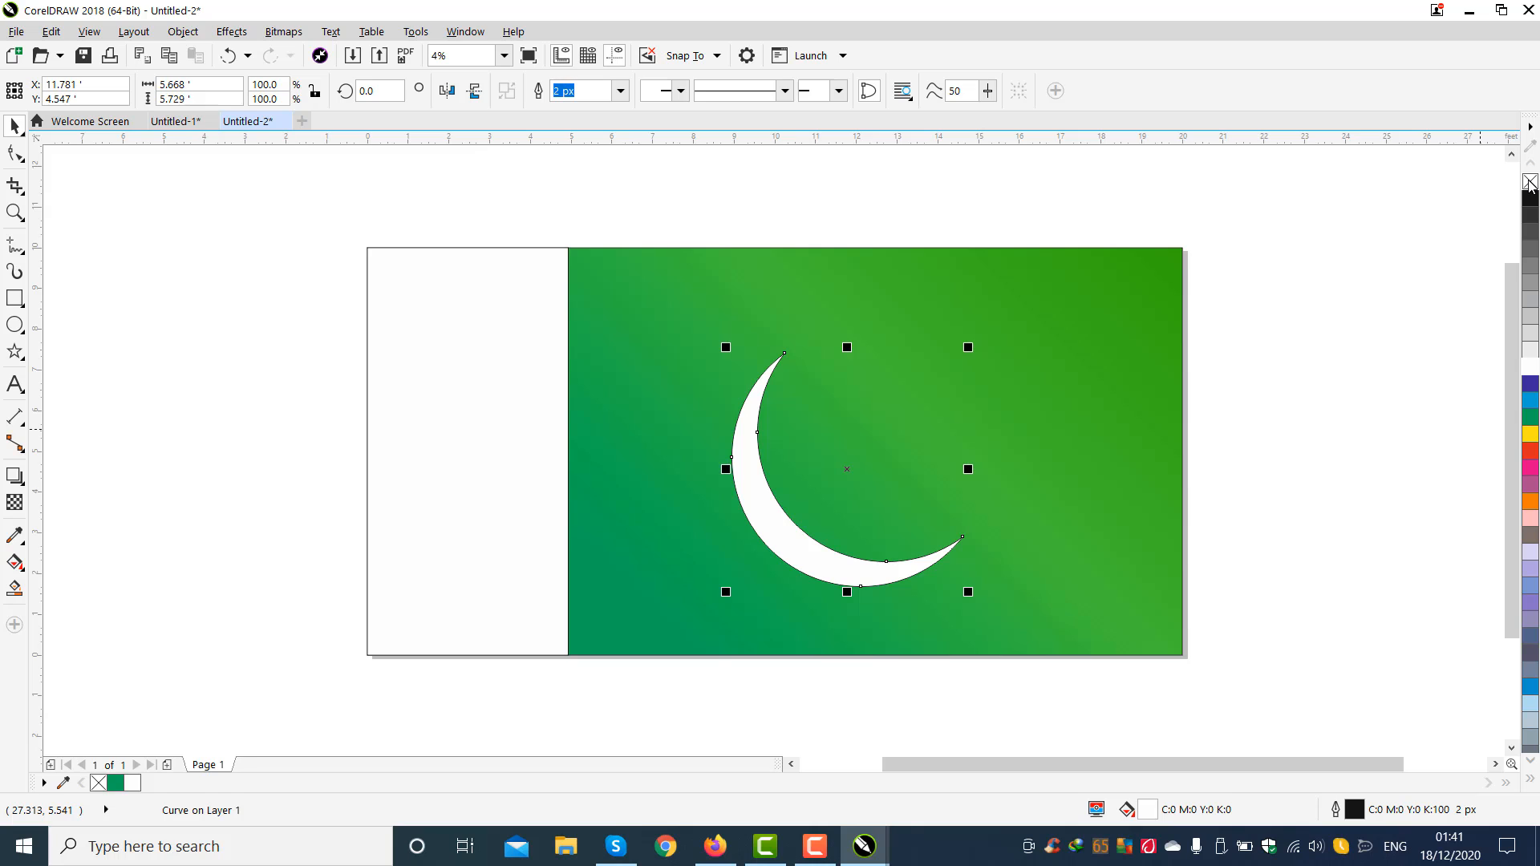
{"action": "right_click", "coordinate": [1530, 183]}
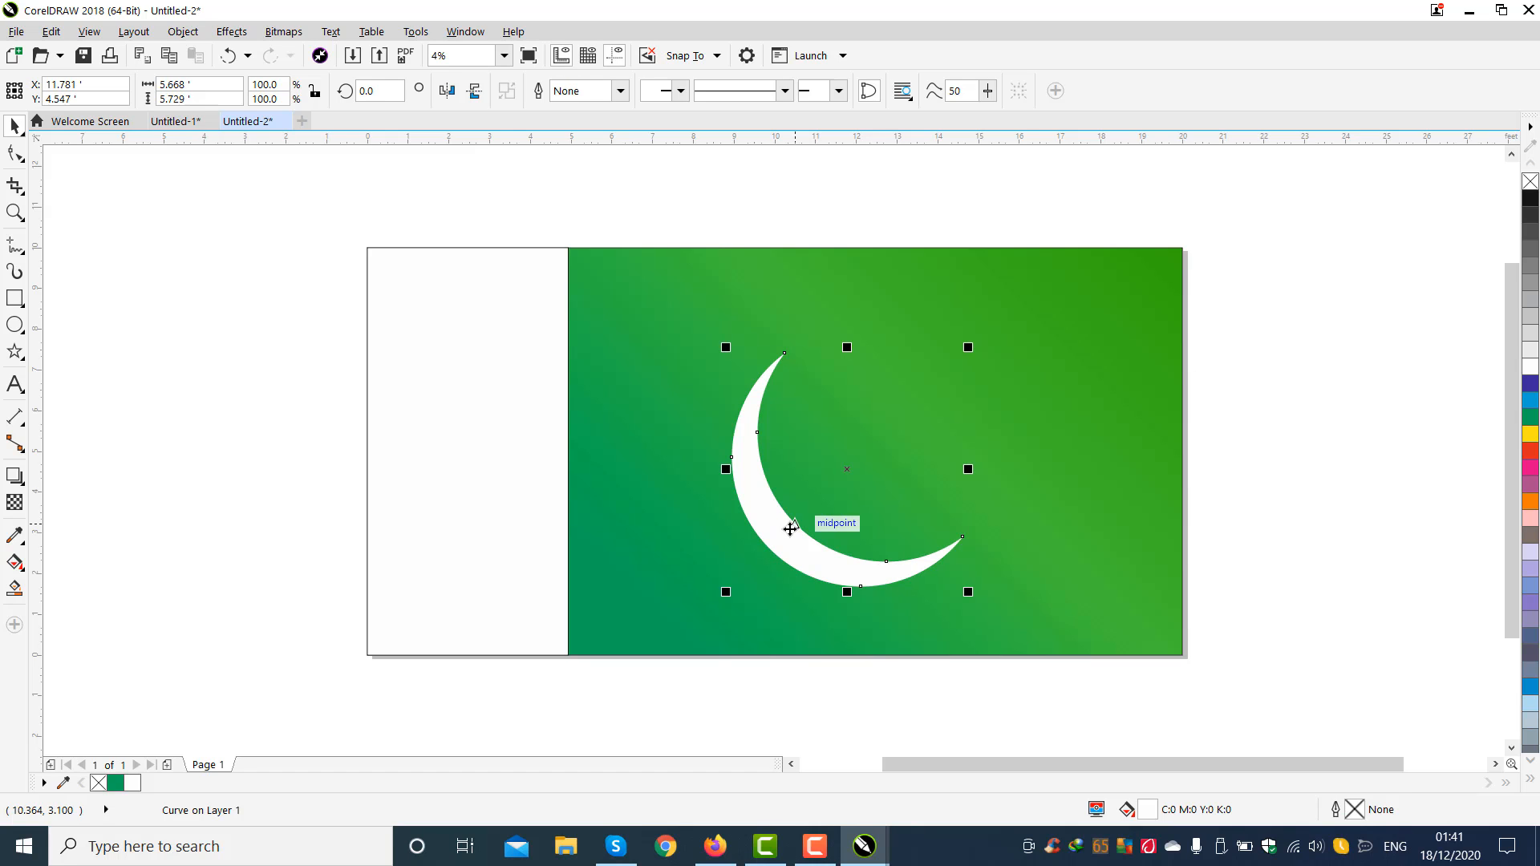
{"action": "left_click_drag", "start_coordinate": [792, 523], "coordinate": [805, 508]}
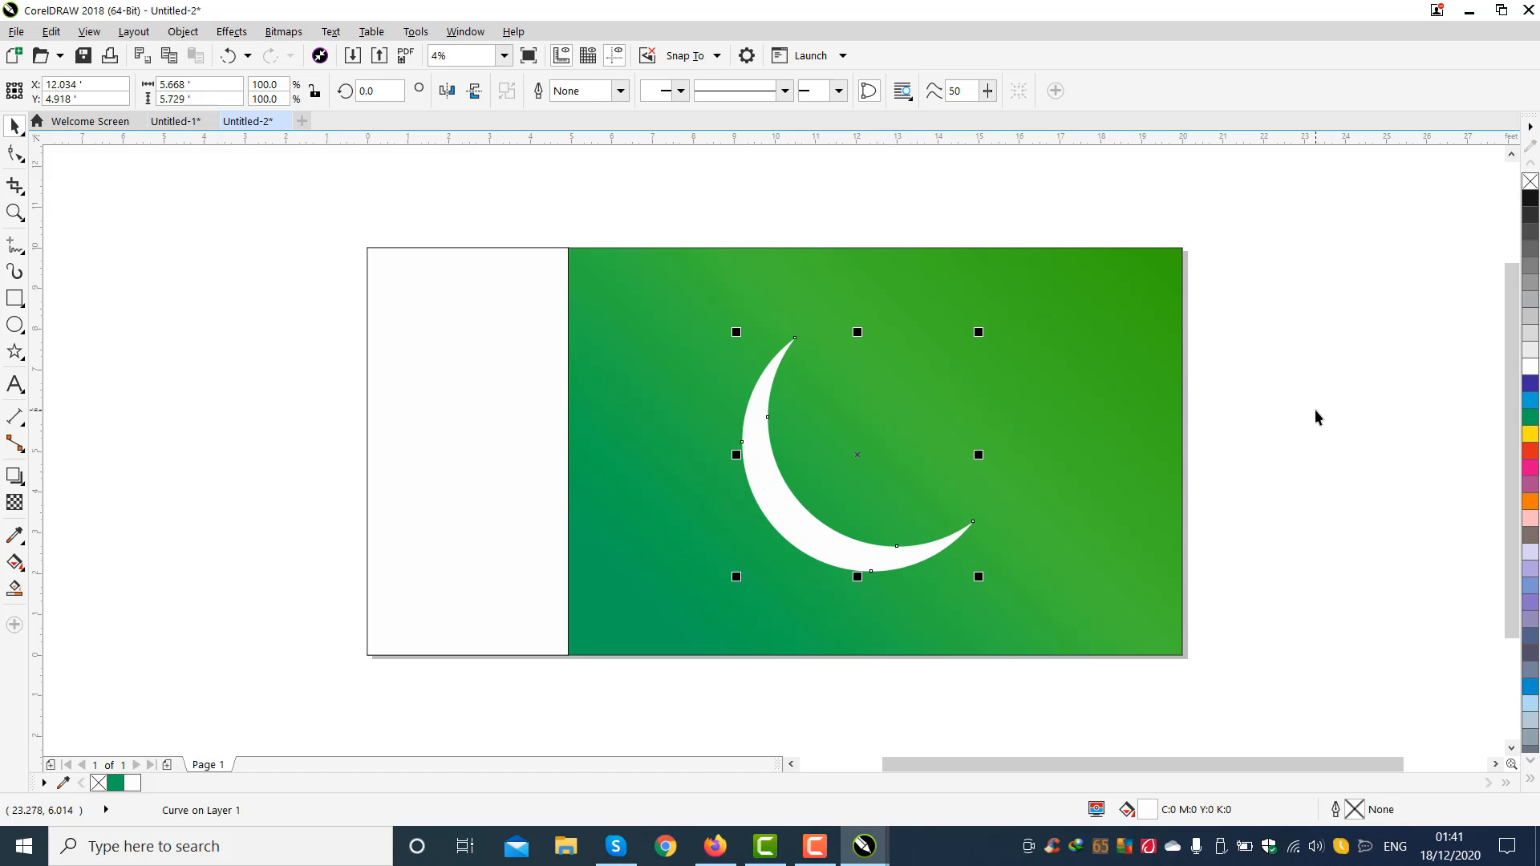
- Draw a five-pointed star about 1.46 by 1.39 ft inside the crescent's opening
{"action": "left_click", "coordinate": [16, 356]}
{"action": "key", "text": "y"}
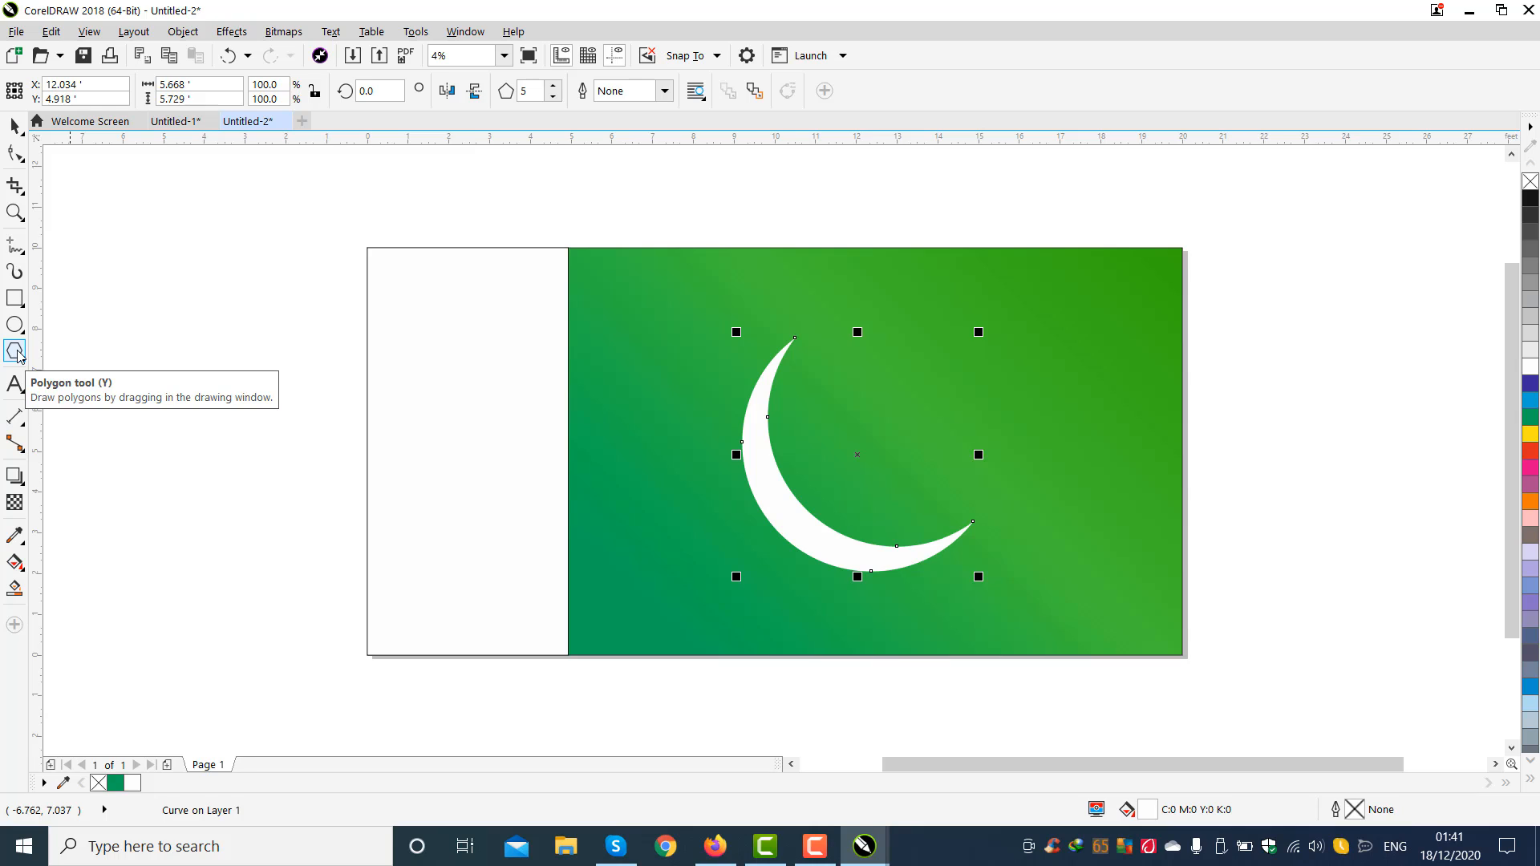
{"action": "left_click", "coordinate": [15, 353]}
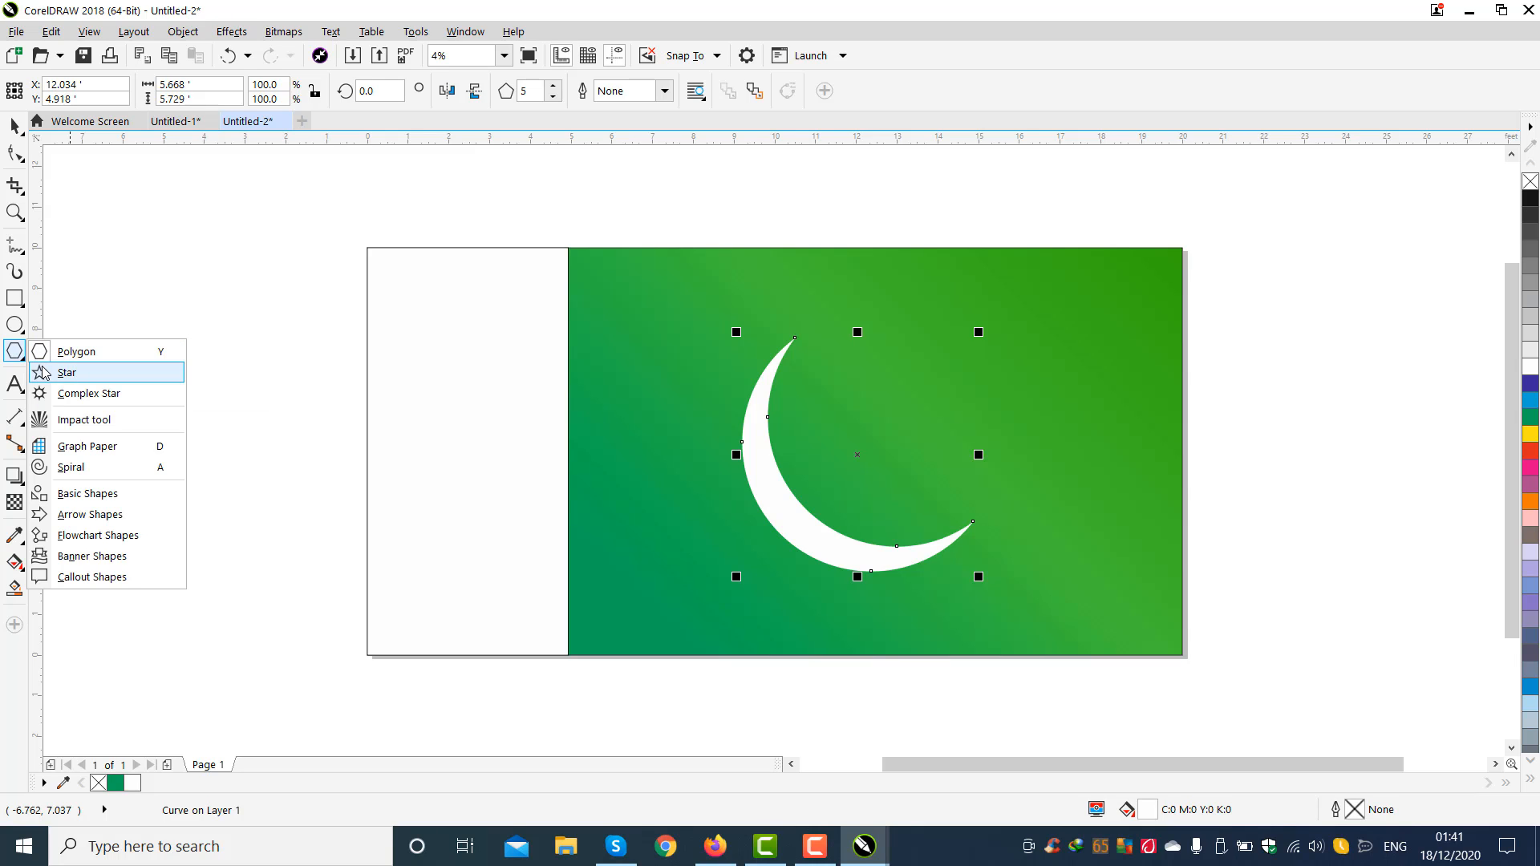
{"action": "left_click", "coordinate": [41, 372]}
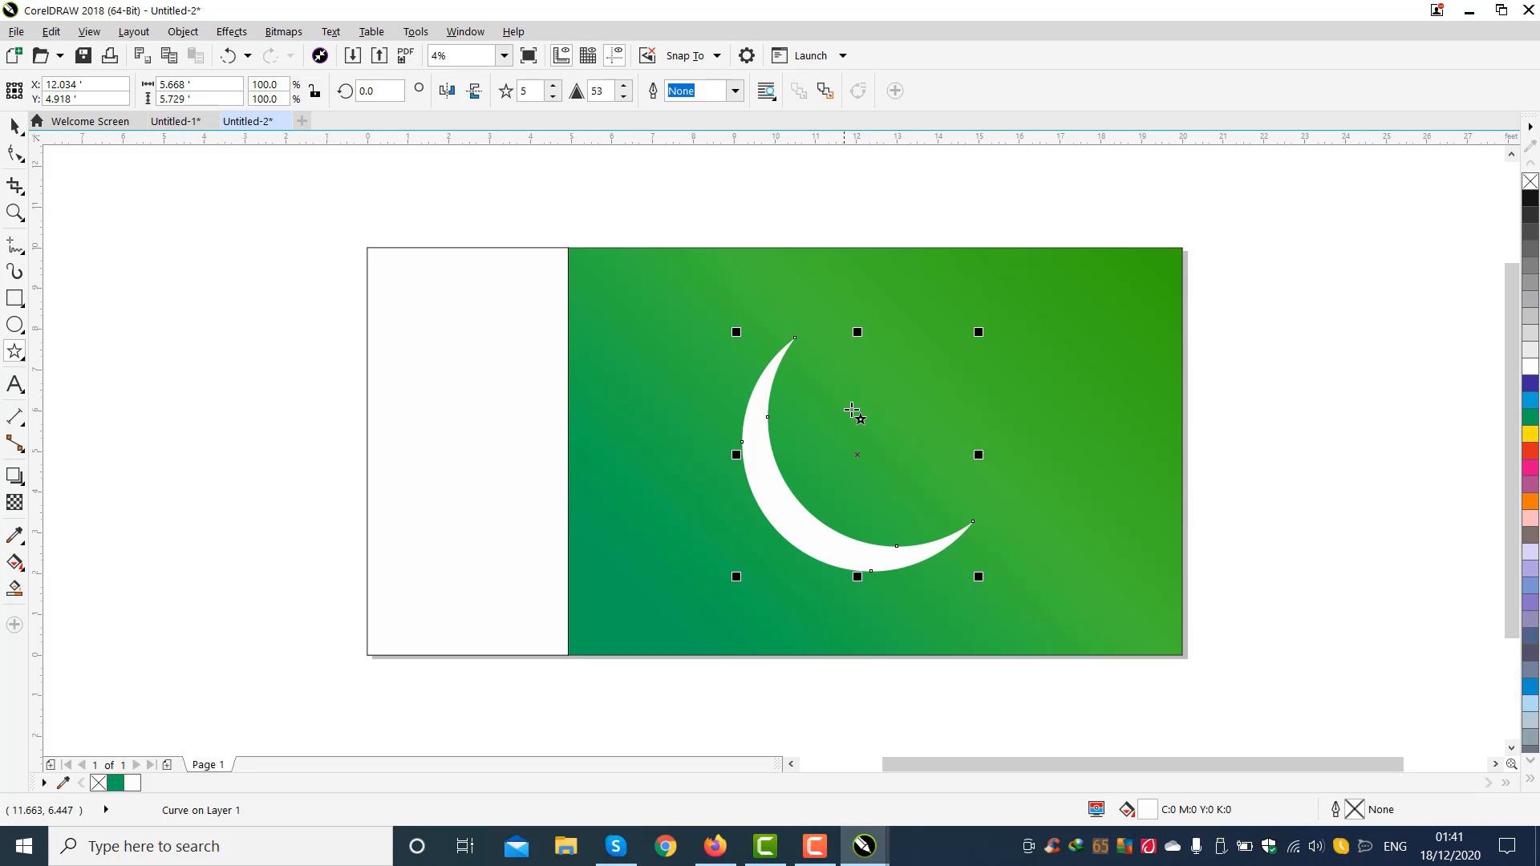
{"action": "left_click_drag", "start_coordinate": [855, 416], "coordinate": [910, 483]}
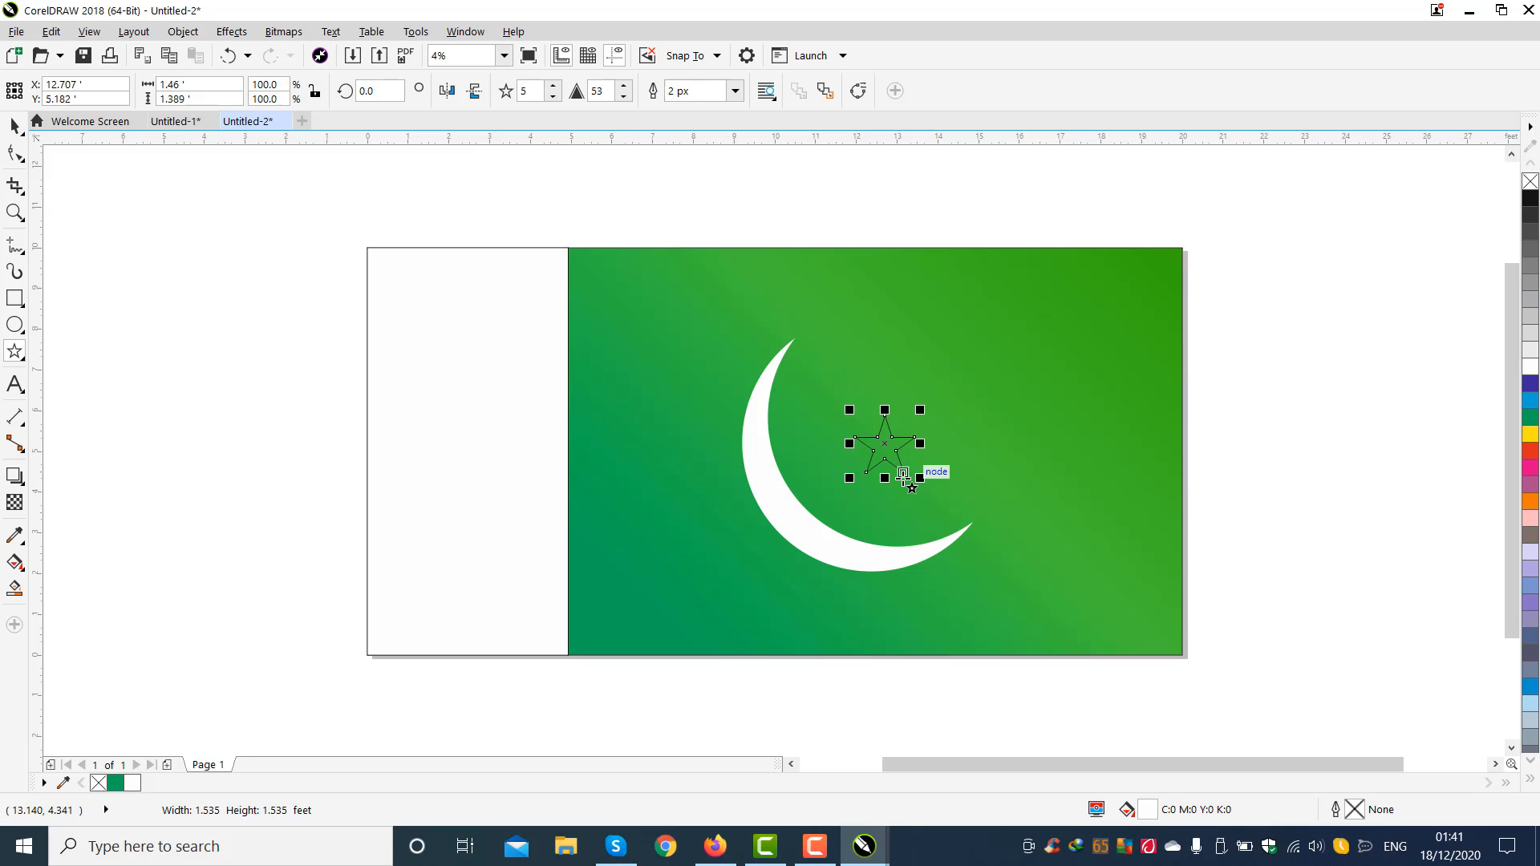
- Shift the star left to about X 12.36 ft, and give it a white fill with no outline
{"action": "left_click", "coordinate": [15, 126]}
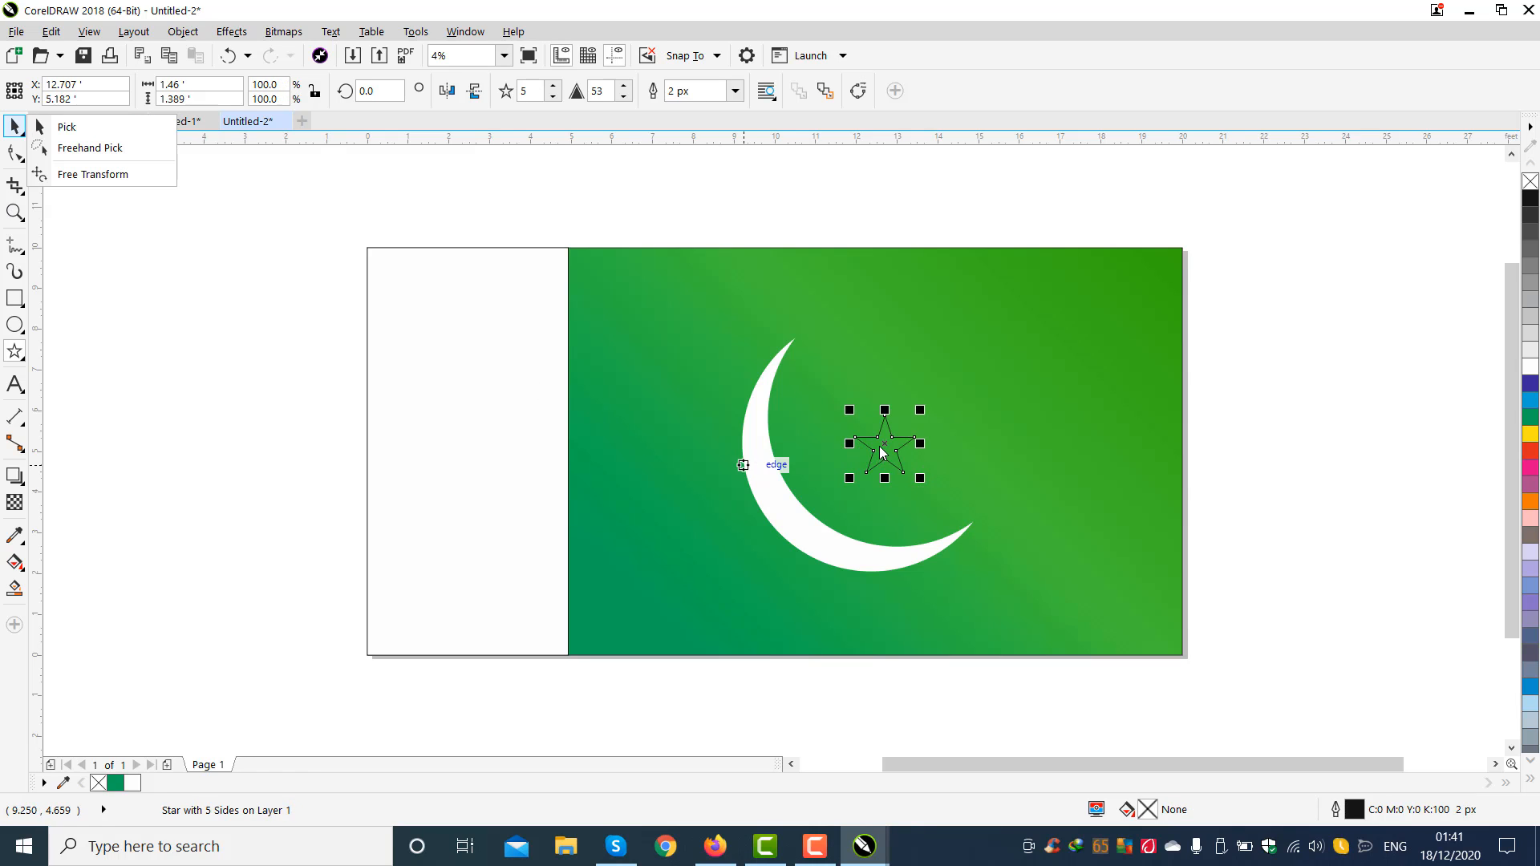
{"action": "key", "text": "space"}
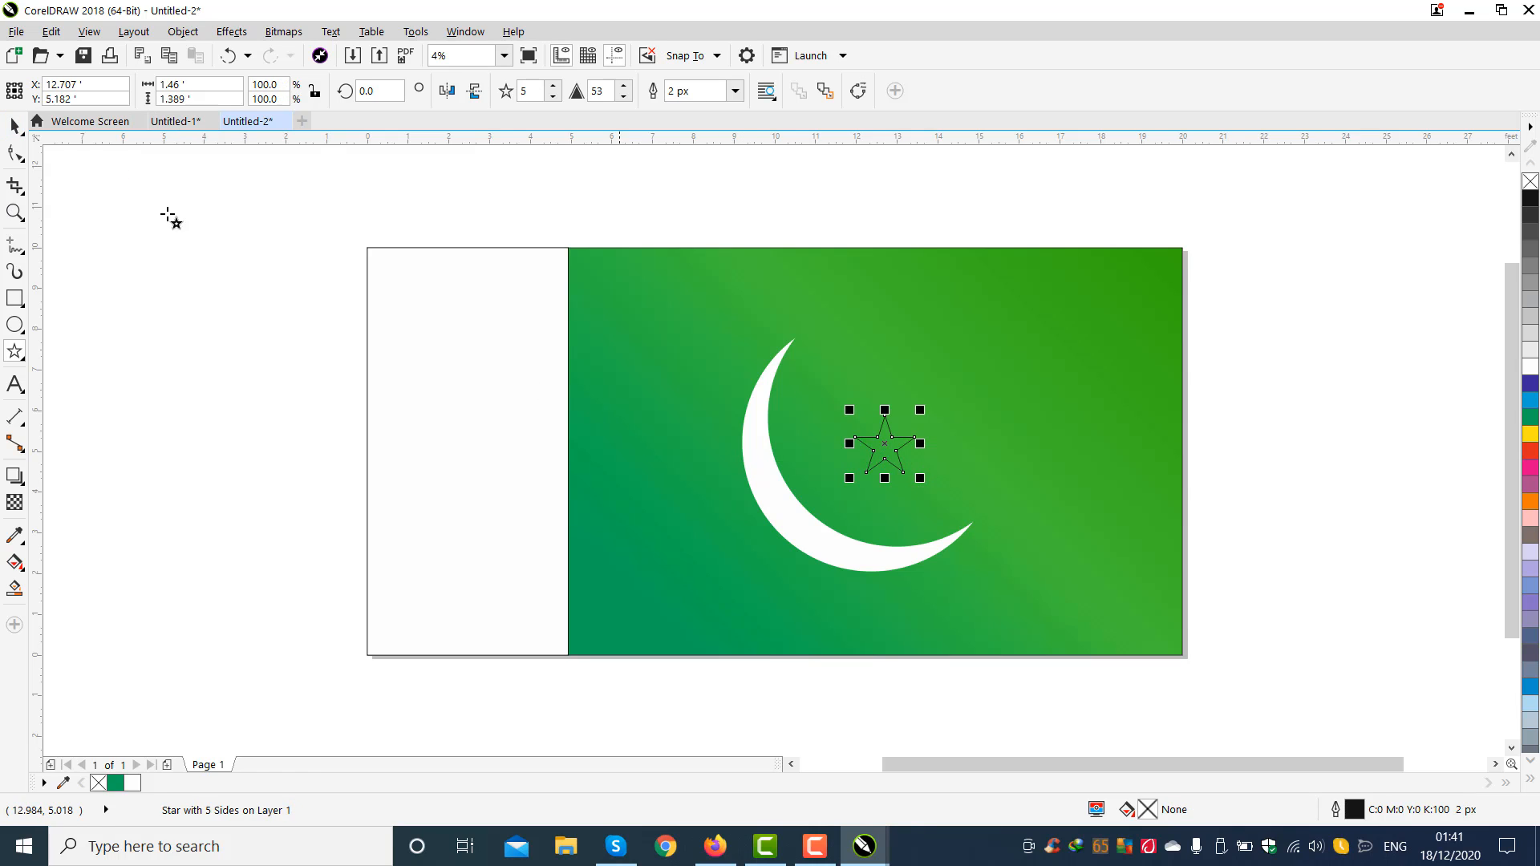
{"action": "left_click", "coordinate": [15, 126]}
{"action": "left_click_drag", "start_coordinate": [892, 438], "coordinate": [877, 442]}
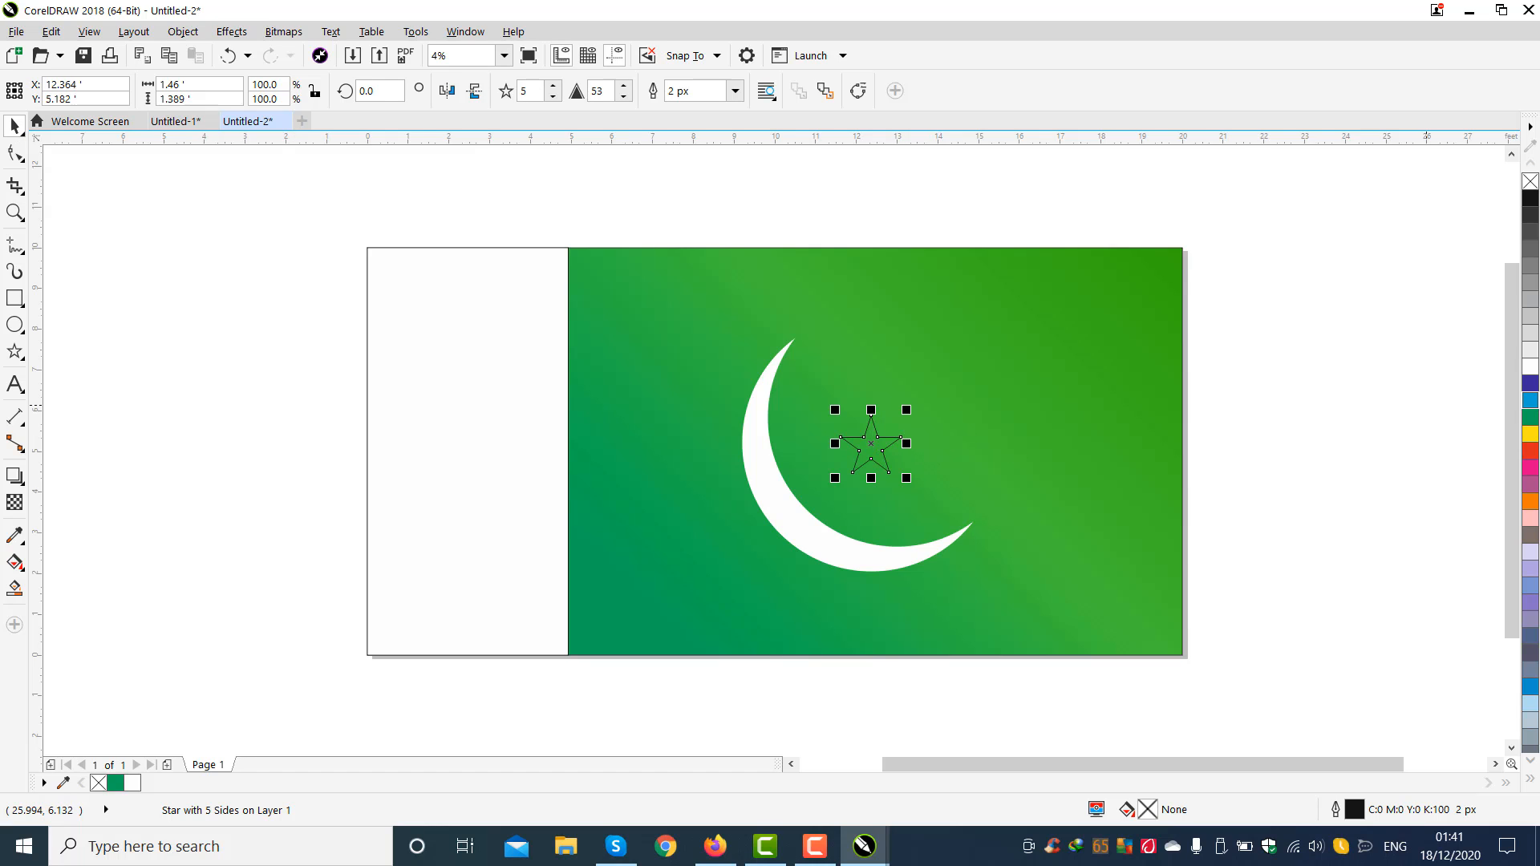
{"action": "left_click", "coordinate": [1531, 367]}
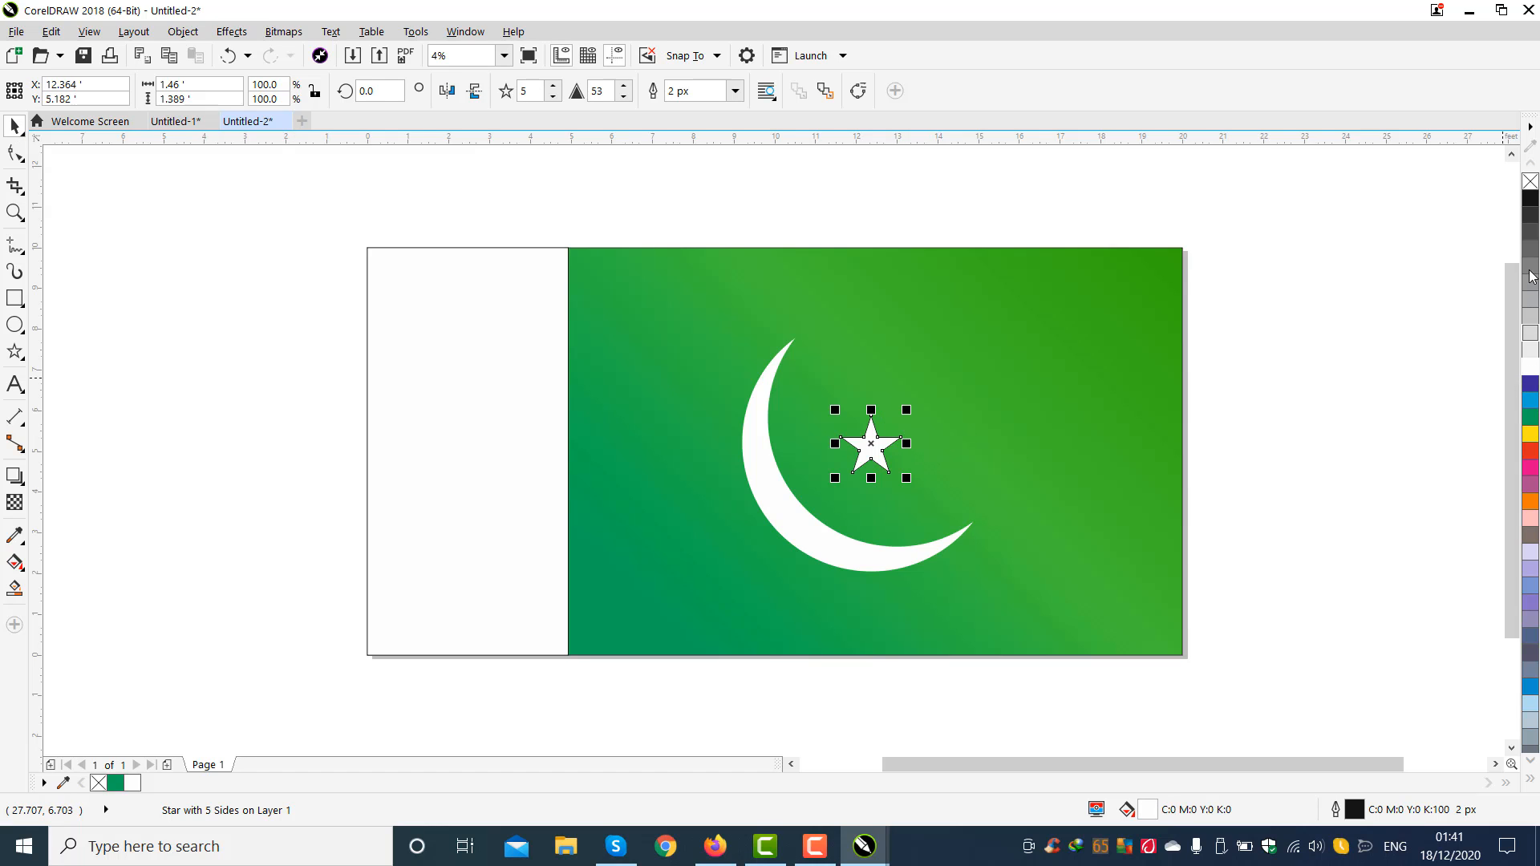
{"action": "right_click", "coordinate": [1531, 183]}
- Enlarge the star to about 134% and move it to about X 11.93, Y 5.10 ft
{"action": "left_click", "coordinate": [874, 441]}
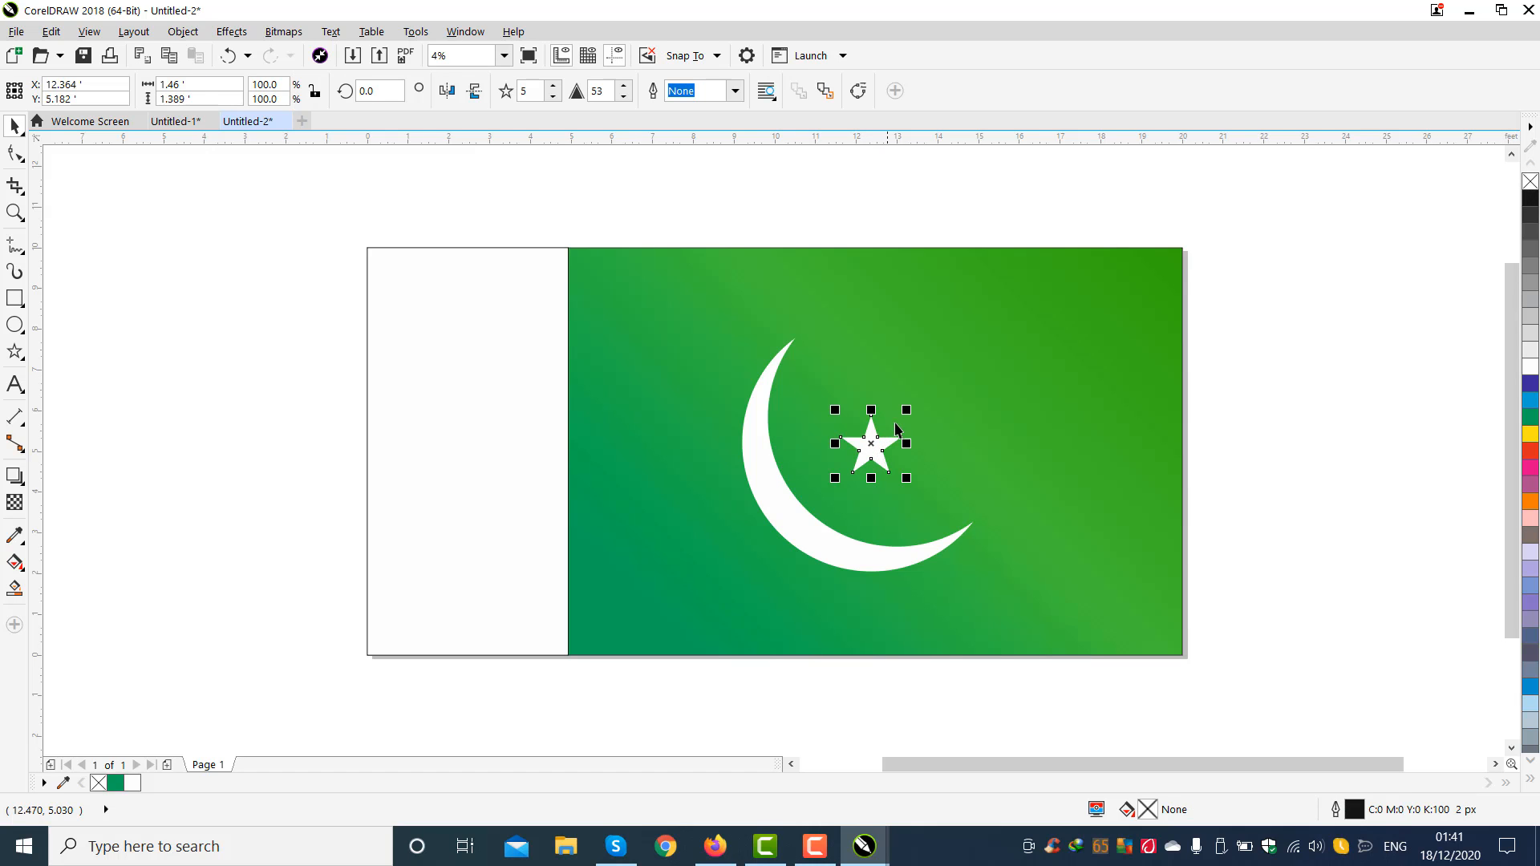
{"action": "left_click_drag", "start_coordinate": [908, 413], "coordinate": [921, 405]}
{"action": "left_click_drag", "start_coordinate": [891, 470], "coordinate": [873, 467]}
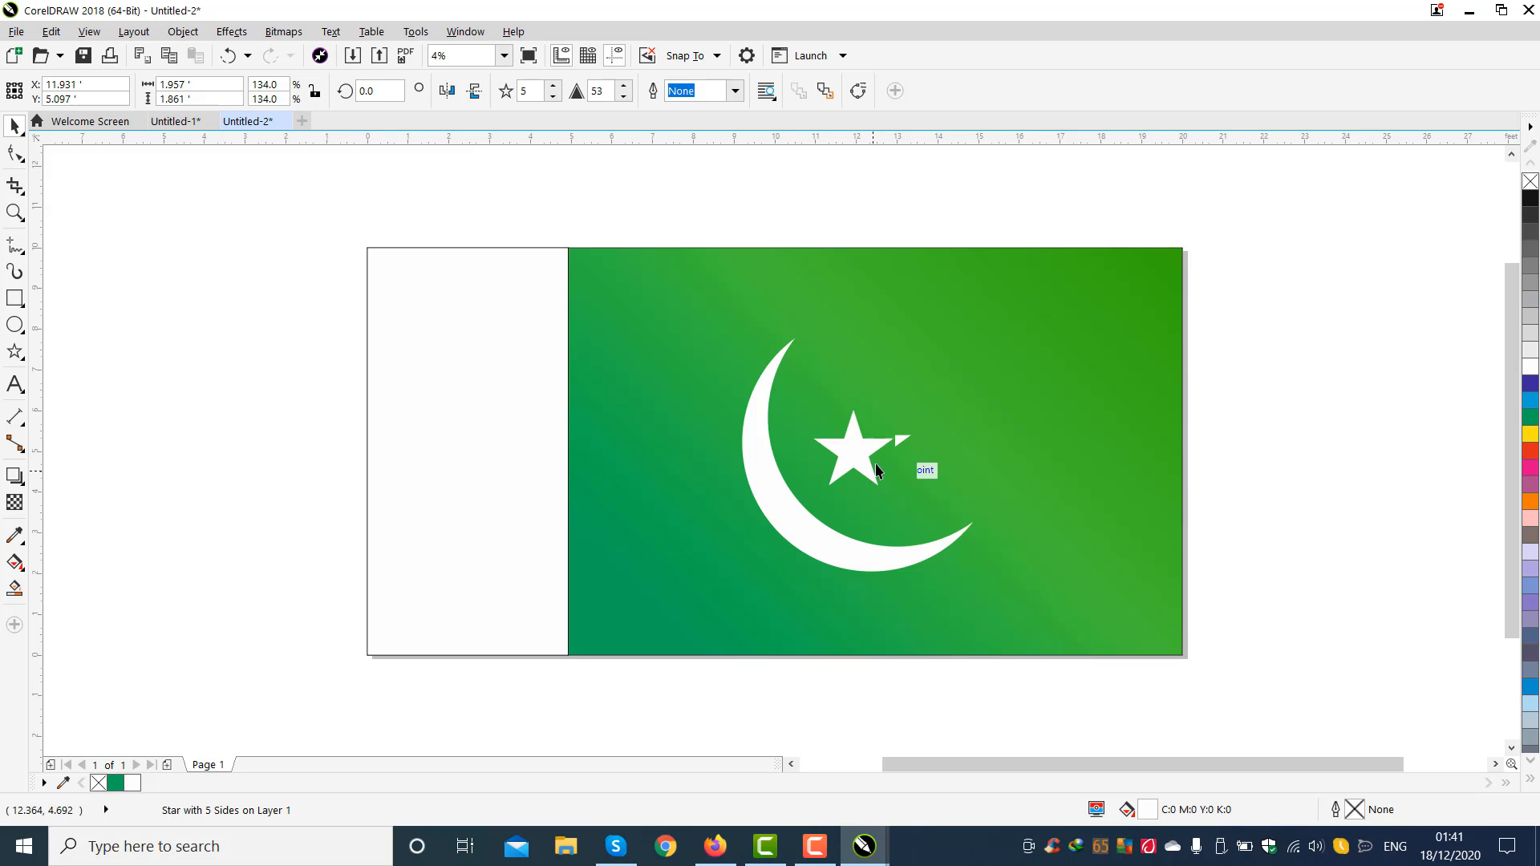
- Rotate the star clockwise to about 348° and reposition it at about X 12.28, Y 5.06 ft
{"action": "left_click", "coordinate": [892, 444]}
{"action": "left_click_drag", "start_coordinate": [901, 399], "coordinate": [920, 411]}
{"action": "left_click", "coordinate": [1387, 442]}
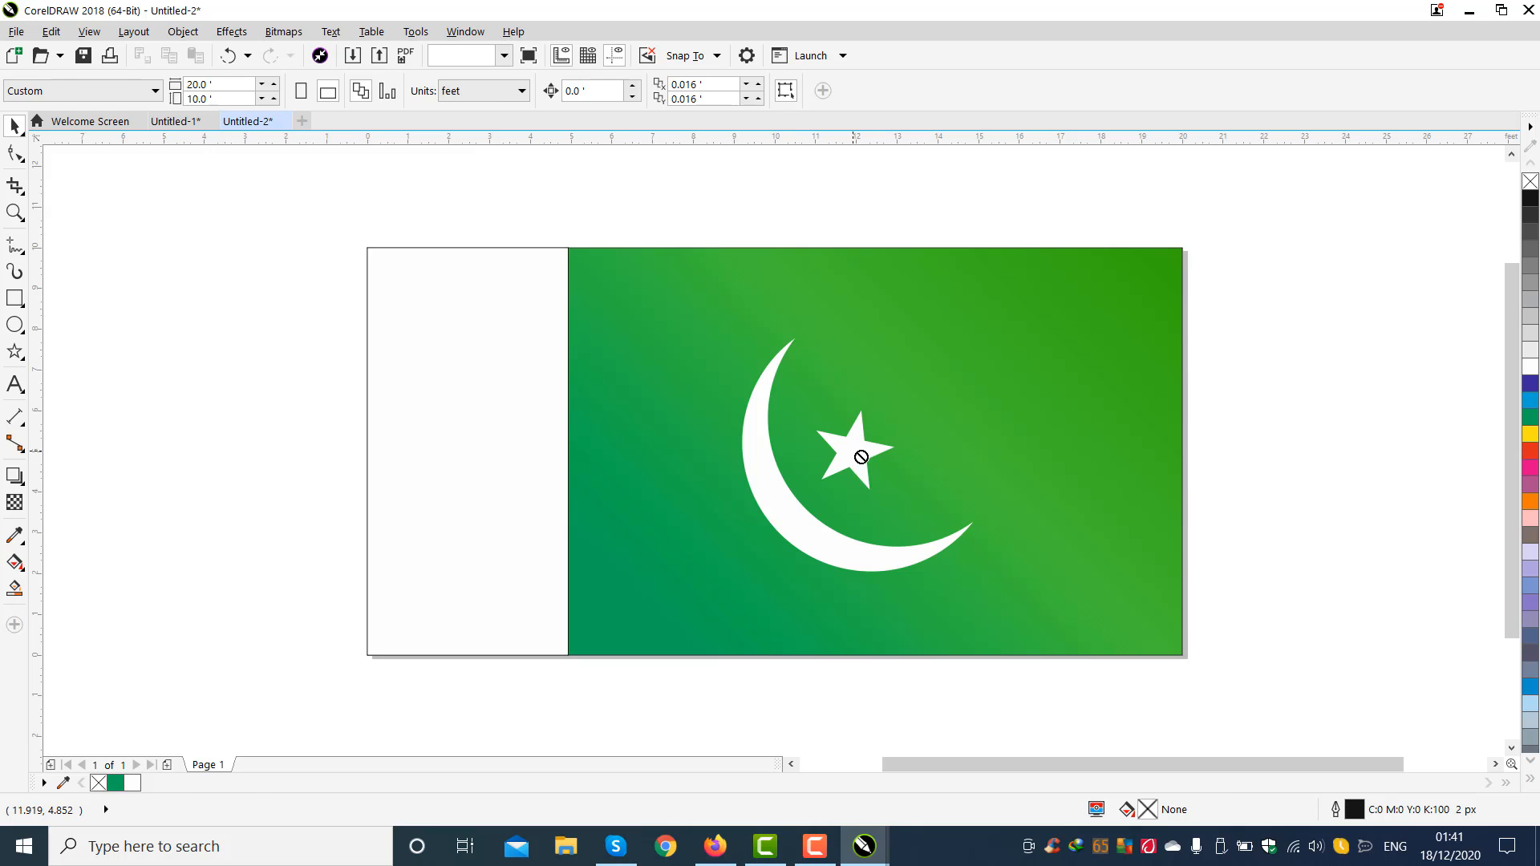
{"action": "mouse_move", "coordinate": [856, 453]}
{"action": "left_mouse_down"}
{"action": "mouse_move", "coordinate": [882, 452]}
{"action": "mouse_move", "coordinate": [864, 453]}
{"action": "left_mouse_up"}
{"action": "left_click", "coordinate": [1324, 366]}
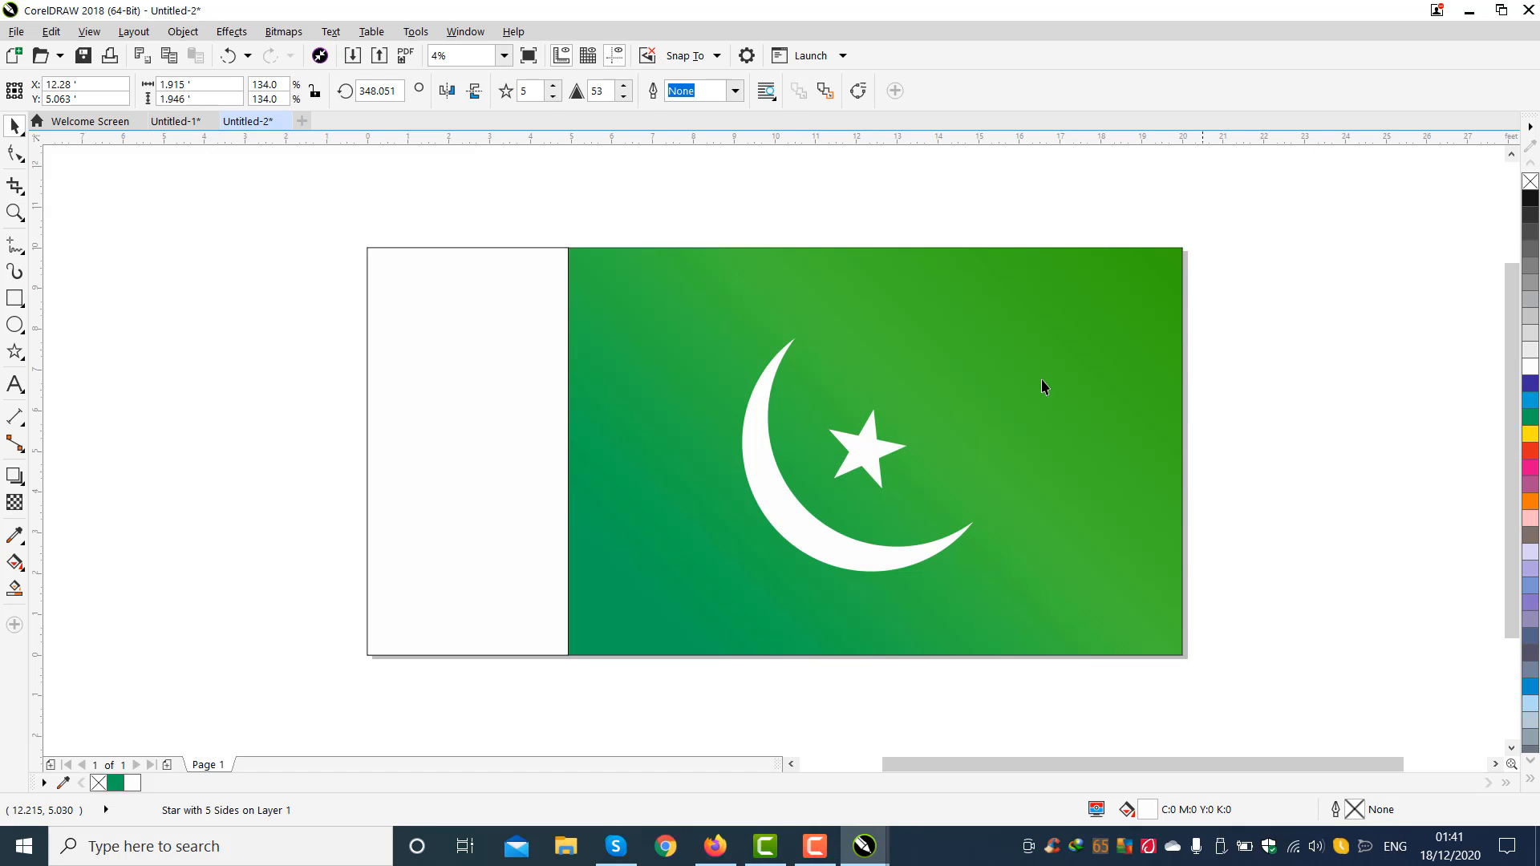
- Examine the overall flag layout and the crescent and star at different magnifications
{"action": "scroll", "coordinate": [636, 354], "scroll_direction": "down", "scroll_amount": 2}
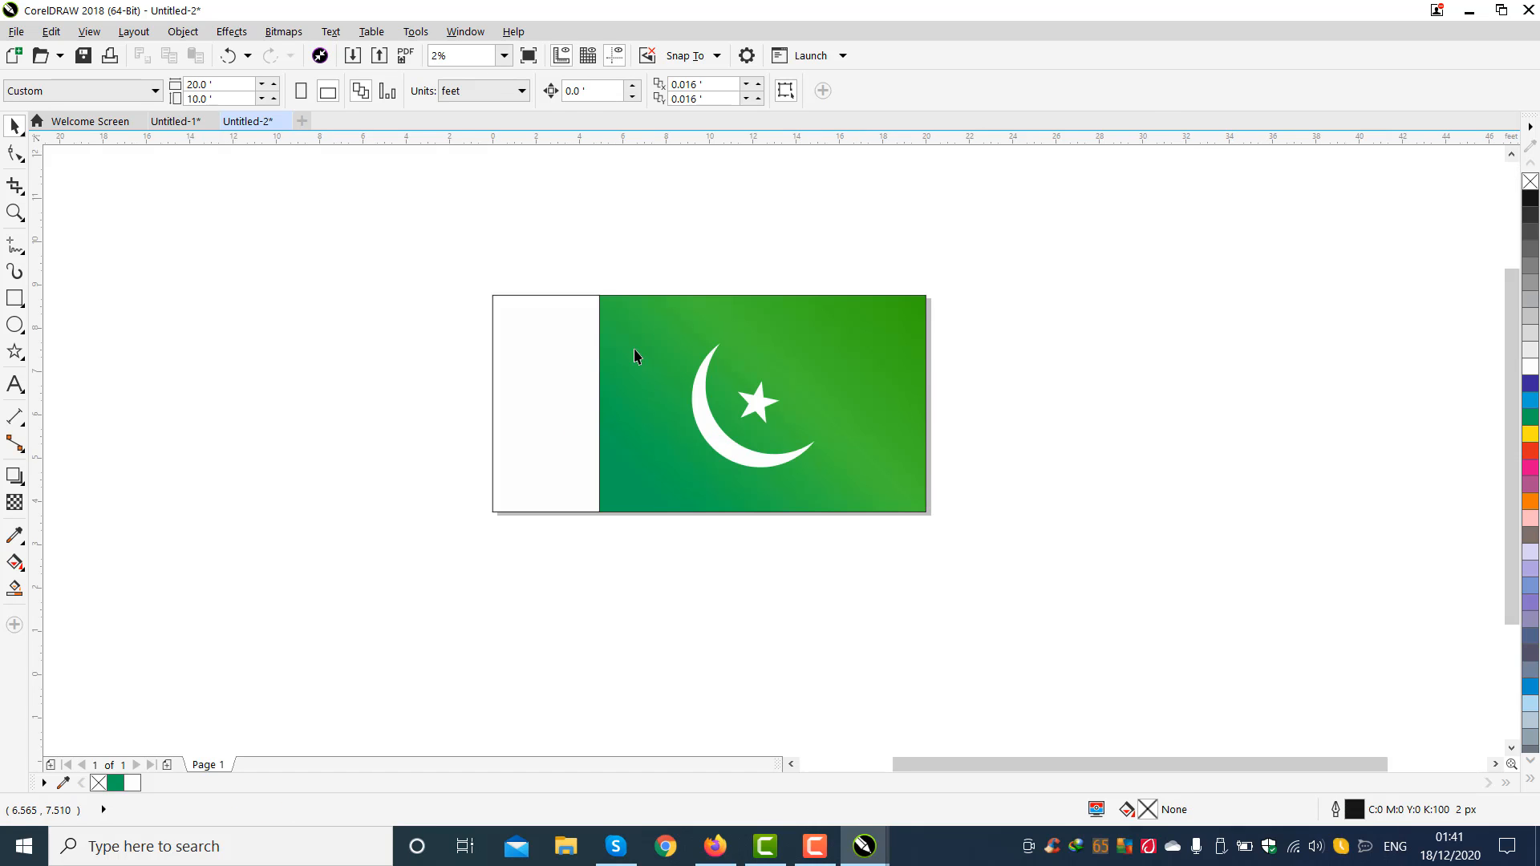
{"action": "scroll", "coordinate": [636, 354], "scroll_direction": "up", "scroll_amount": 2}
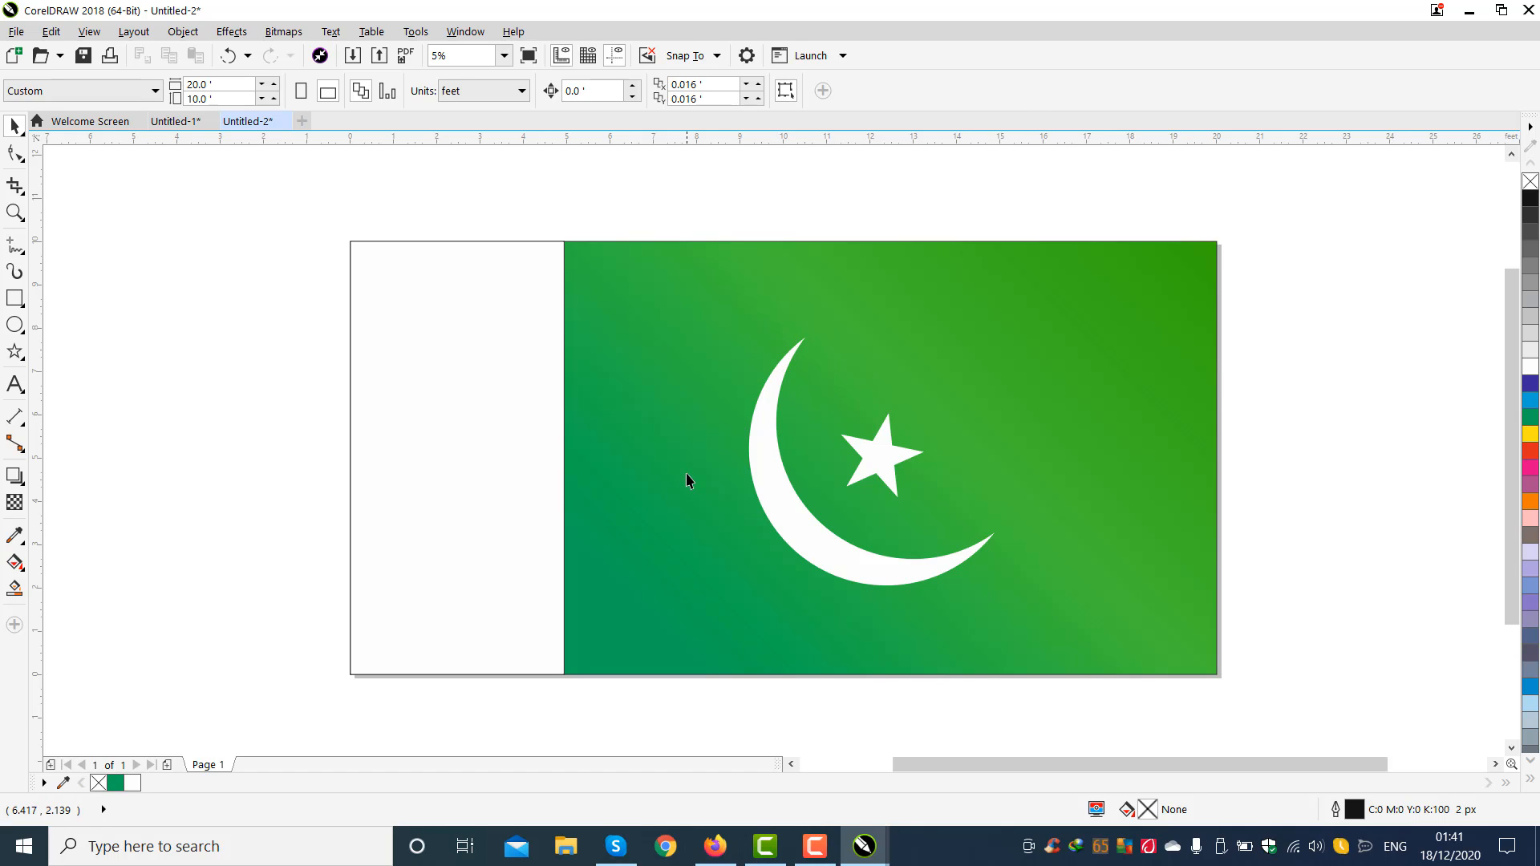
{"action": "scroll", "coordinate": [688, 481], "scroll_direction": "down", "scroll_amount": 2}
{"action": "scroll", "coordinate": [746, 482], "scroll_direction": "up", "scroll_amount": 2}
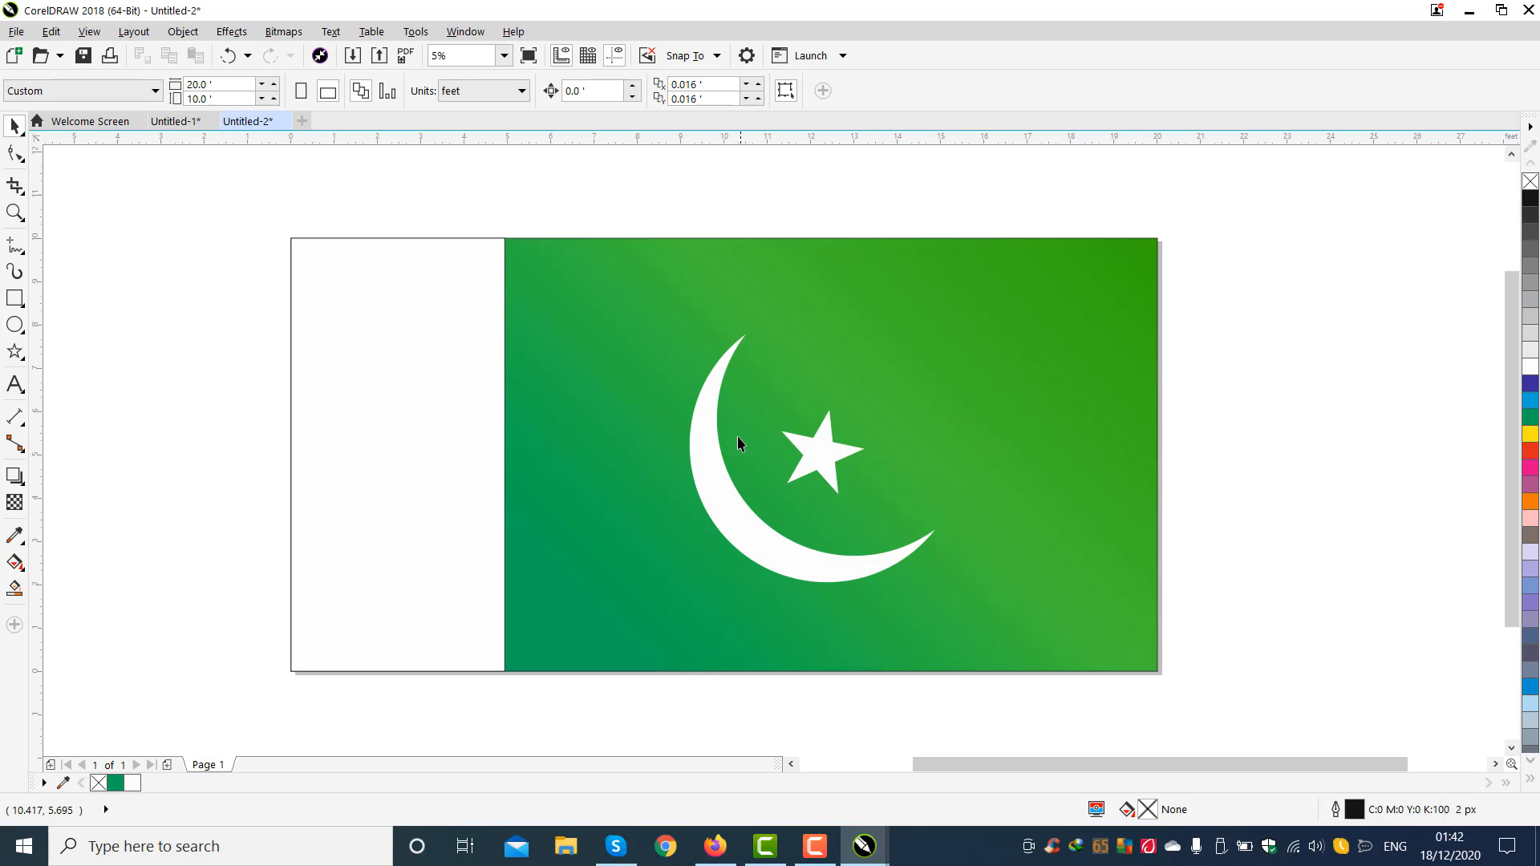
{"action": "scroll", "coordinate": [635, 396], "scroll_direction": "down", "scroll_amount": 1}
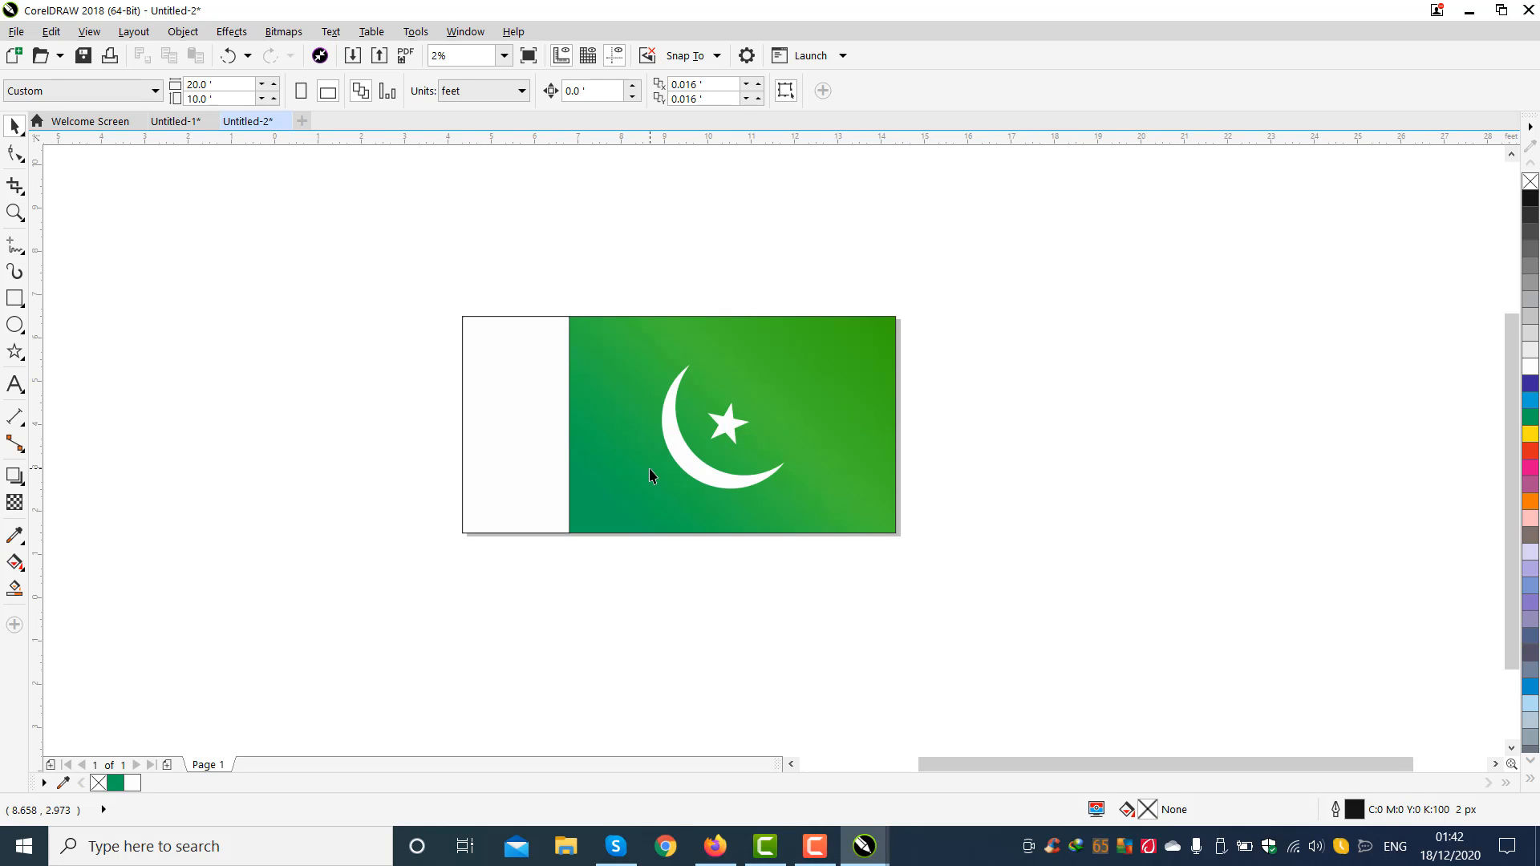
{"action": "scroll", "coordinate": [652, 472], "scroll_direction": "up", "scroll_amount": 1}
{"action": "scroll", "coordinate": [650, 474], "scroll_direction": "down", "scroll_amount": 1}
{"action": "scroll", "coordinate": [689, 359], "scroll_direction": "up", "scroll_amount": 1}
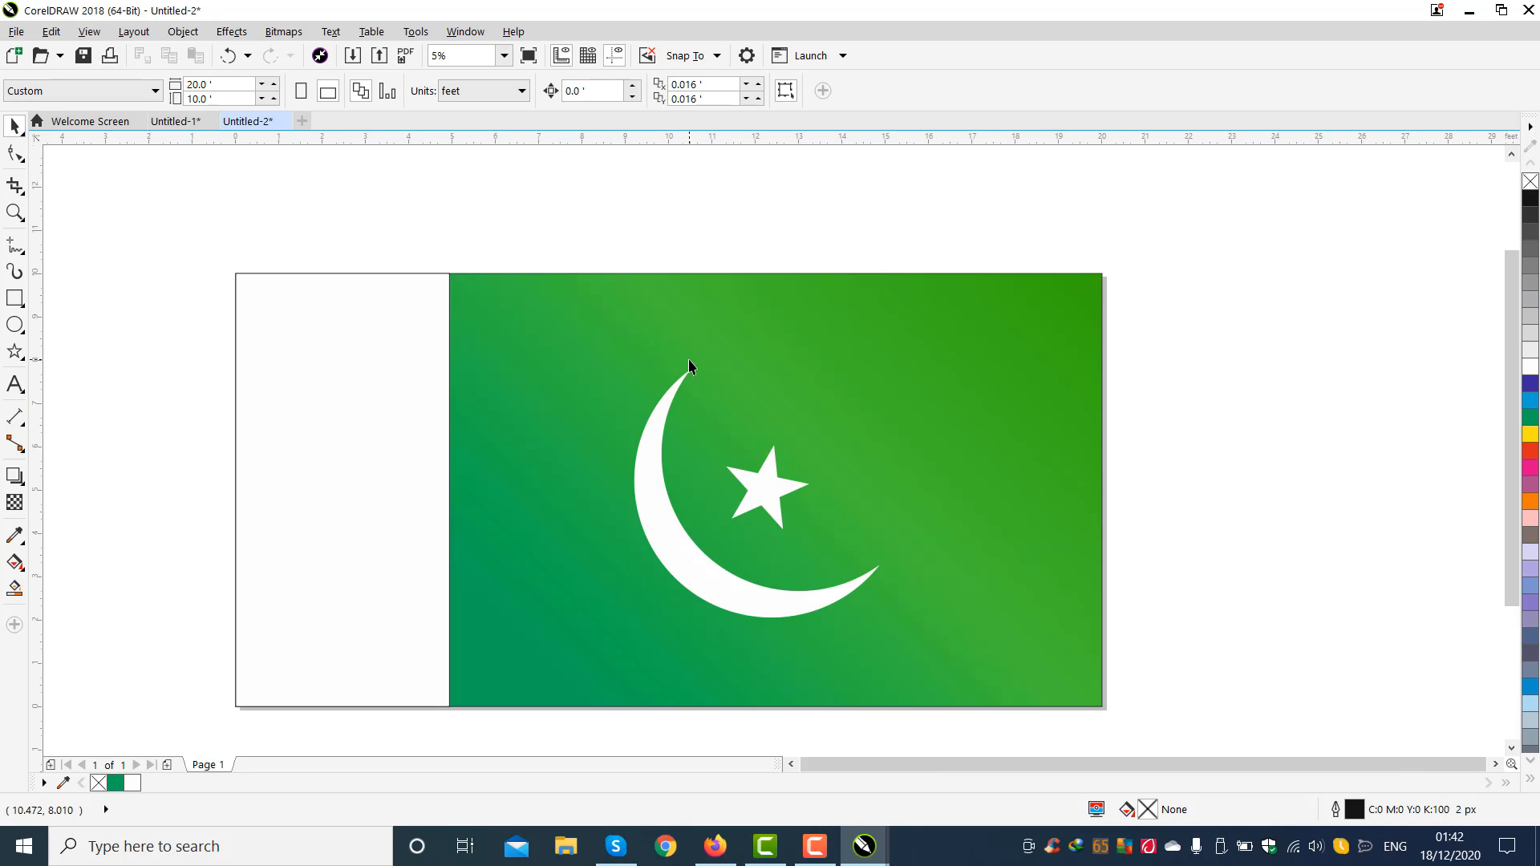
{"action": "scroll", "coordinate": [686, 365], "scroll_direction": "down", "scroll_amount": 1}
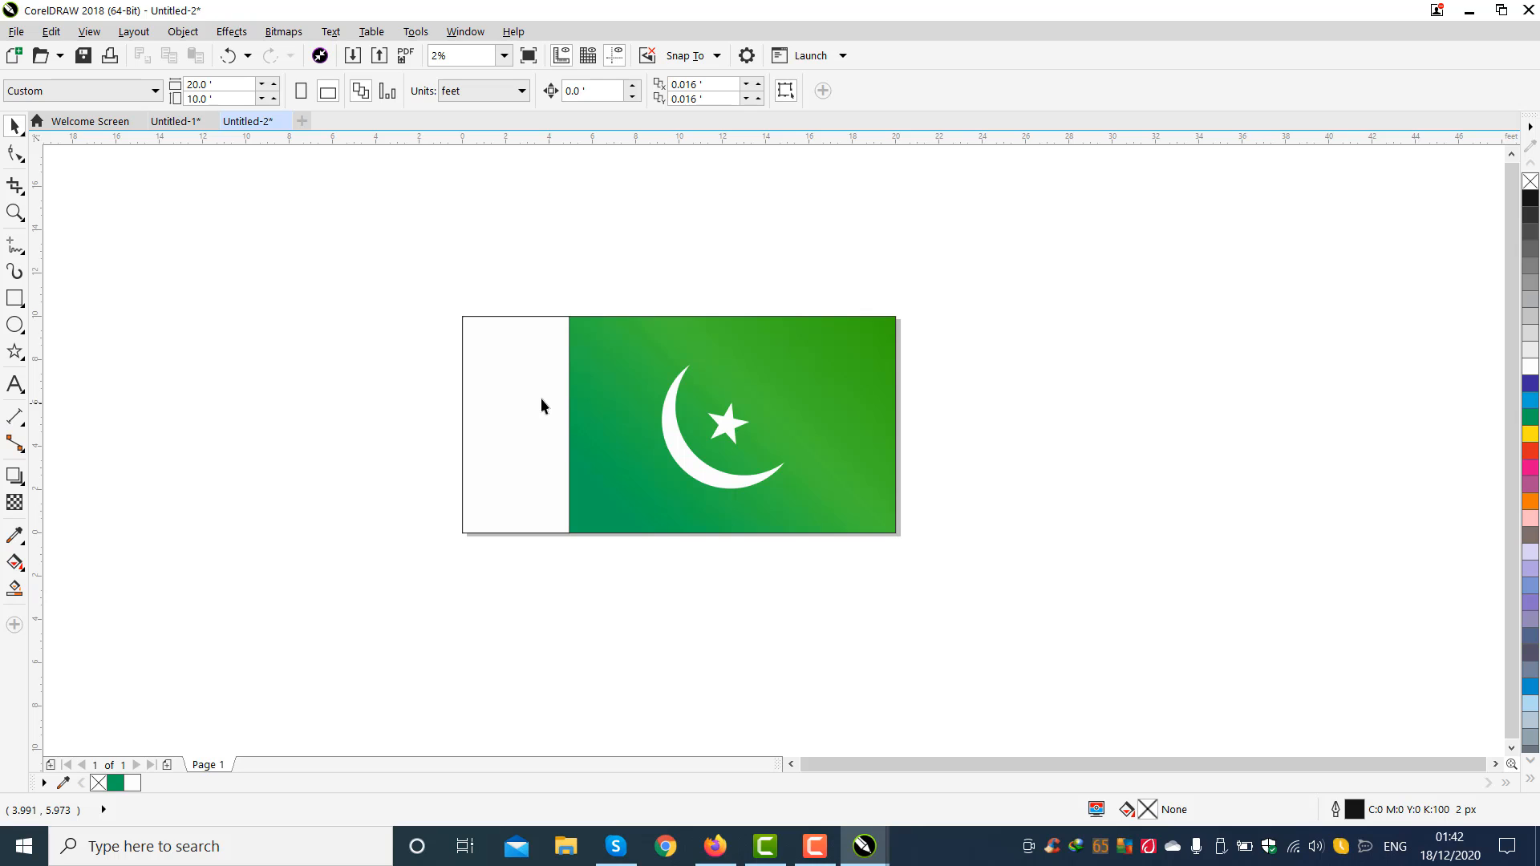